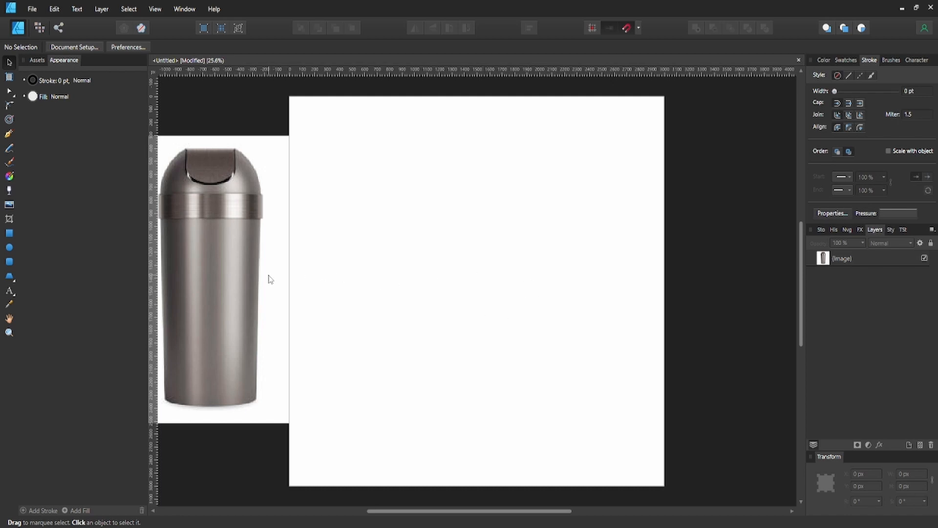
Add a new layer above the trash can reference image and name it Strokes
left_click(226, 292)
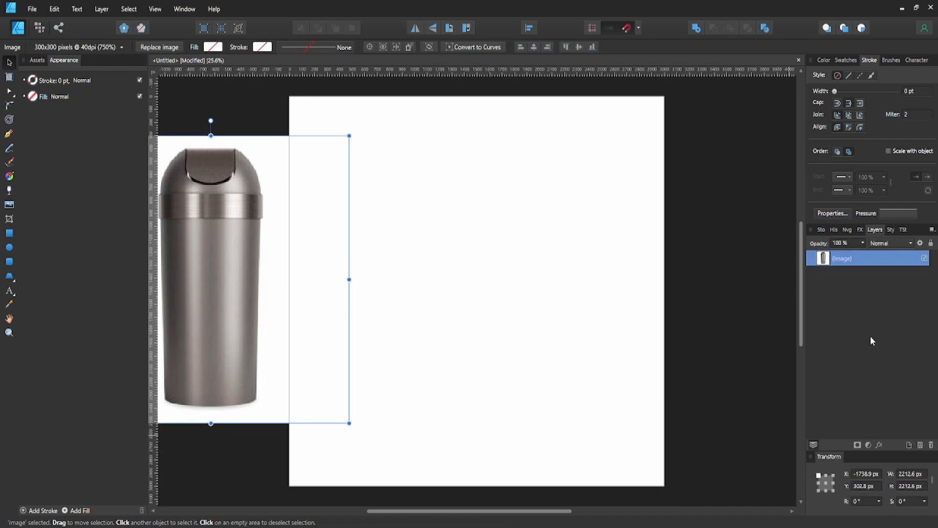
key("ctrl+shift+n")
double_click(839, 258)
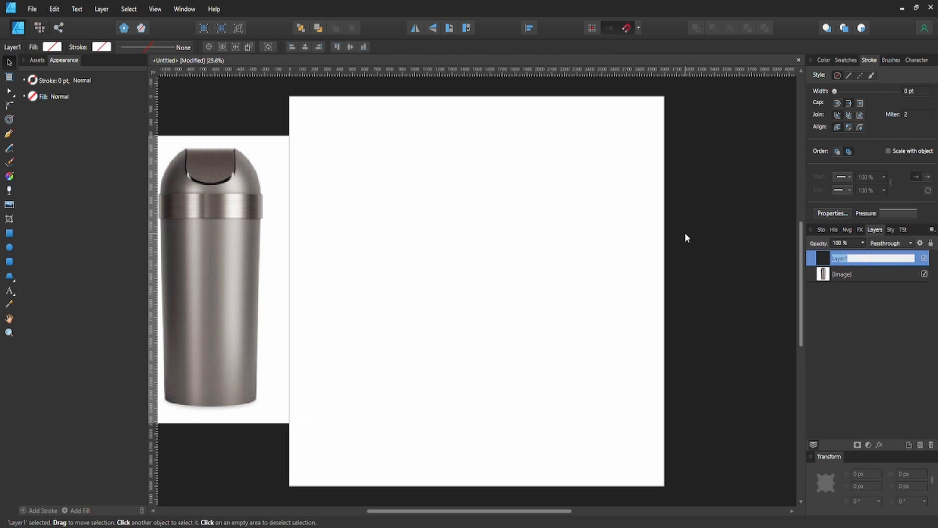
type("Strokes")
key("Return")
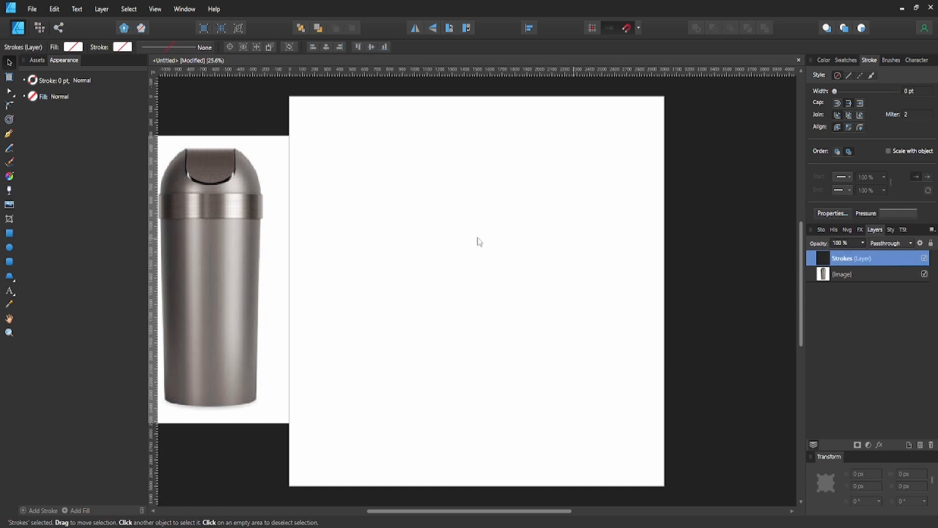
Draw a rectangle about 810 px wide and 1522 px high on the artboard and remove its fill
left_click(7, 233)
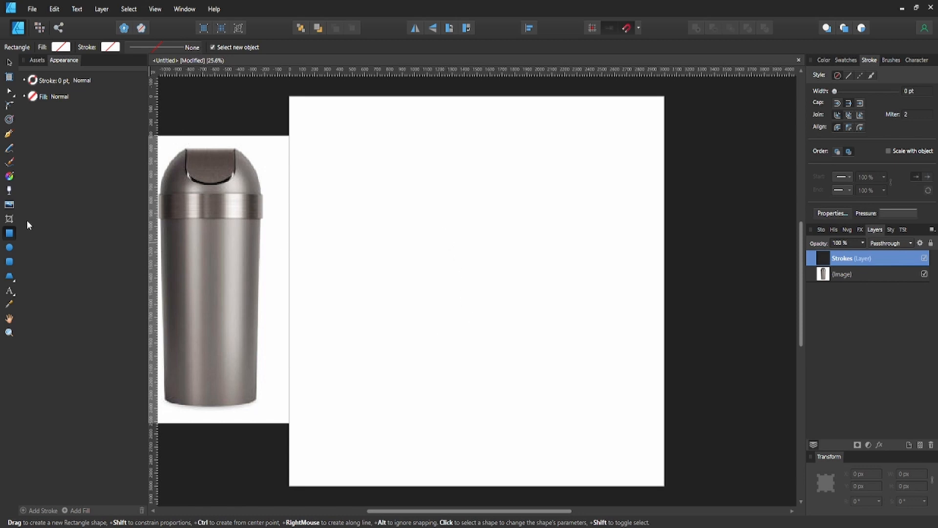
left_click_drag(427, 203, 528, 400)
left_click(57, 48)
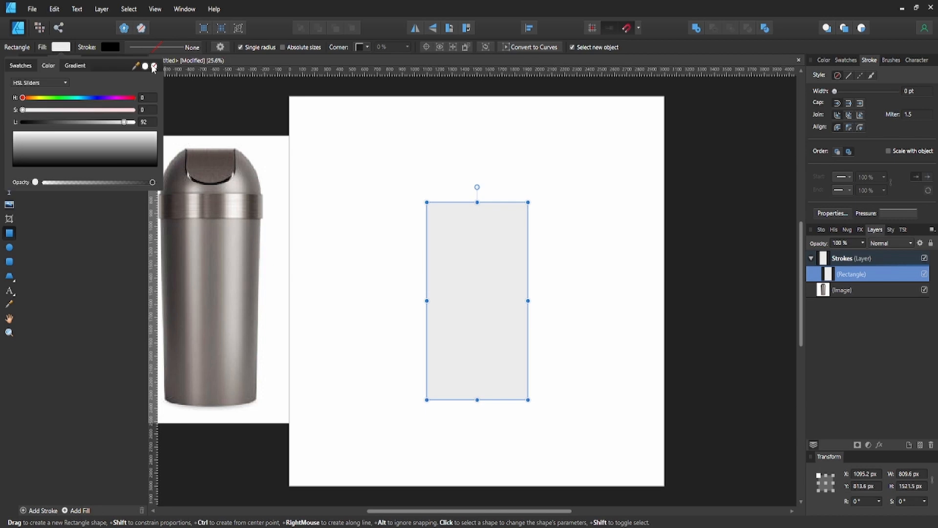
left_click(152, 65)
Set the rectangle's stroke width to 8 pt and deselect it
left_click(154, 50)
left_click(156, 48)
left_click(199, 83)
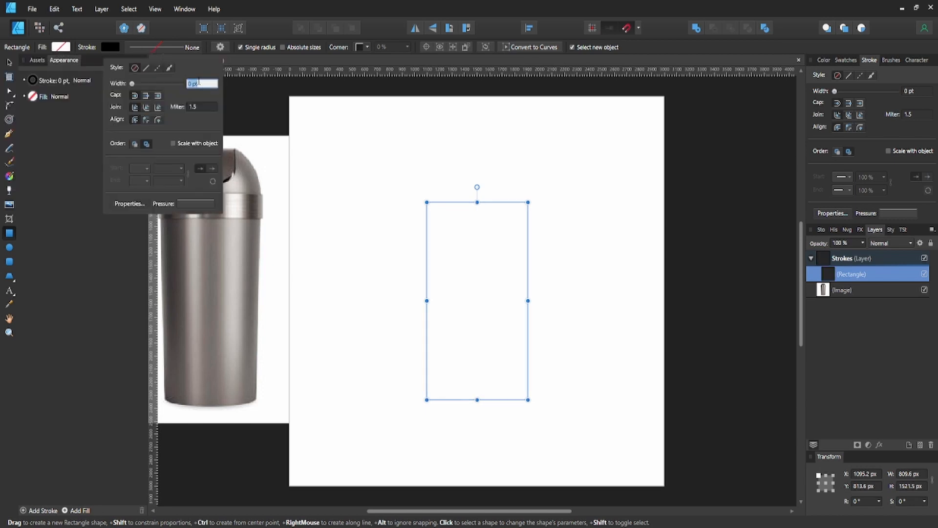
type("8")
key("Return")
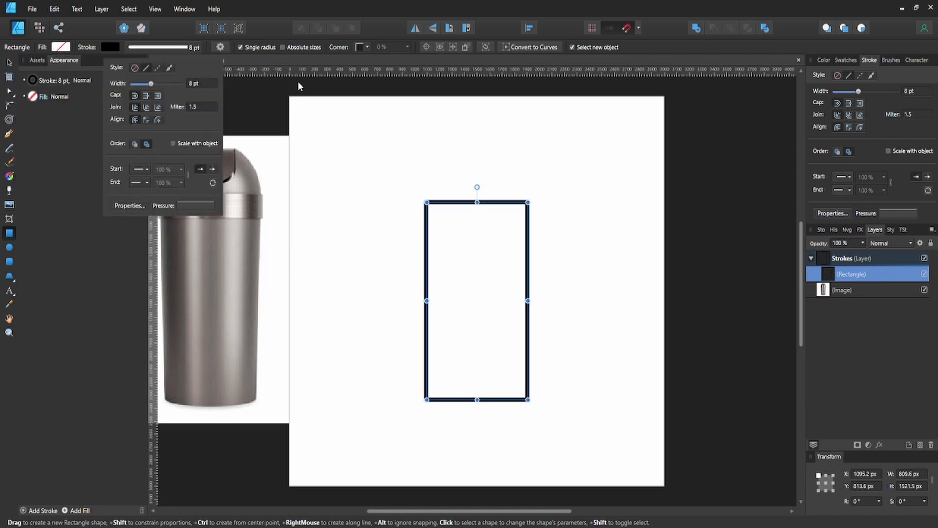
left_click(372, 127)
left_click(398, 131)
Centre the rectangle vertically on the artboard and convert it to curves
key("c")
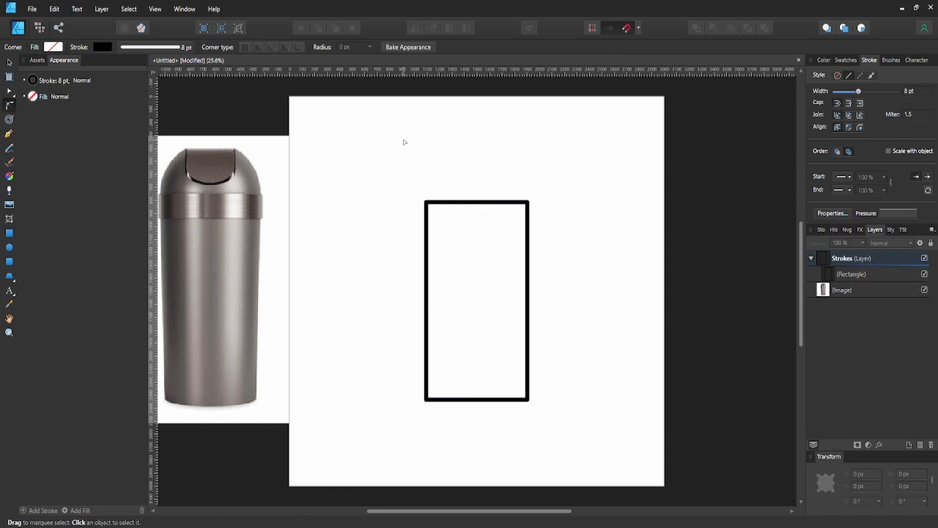
left_click(473, 204)
key("v")
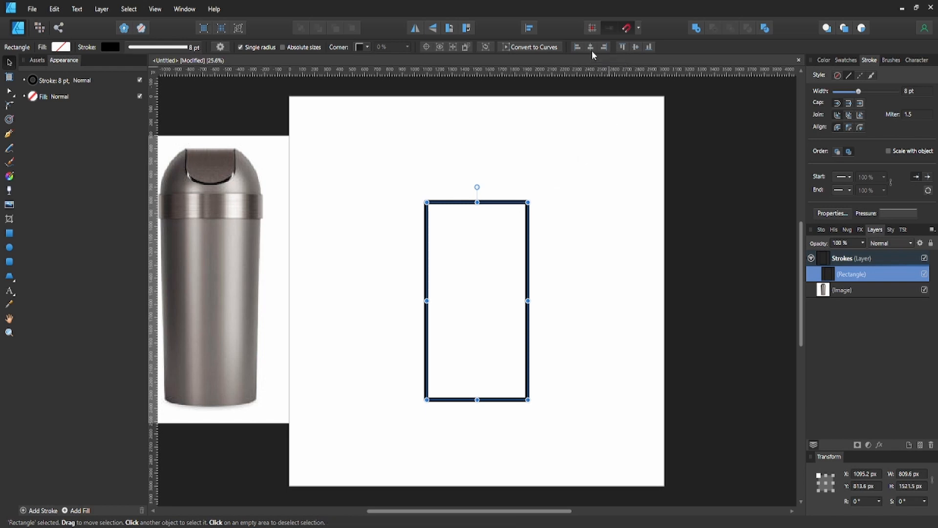
left_click(637, 46)
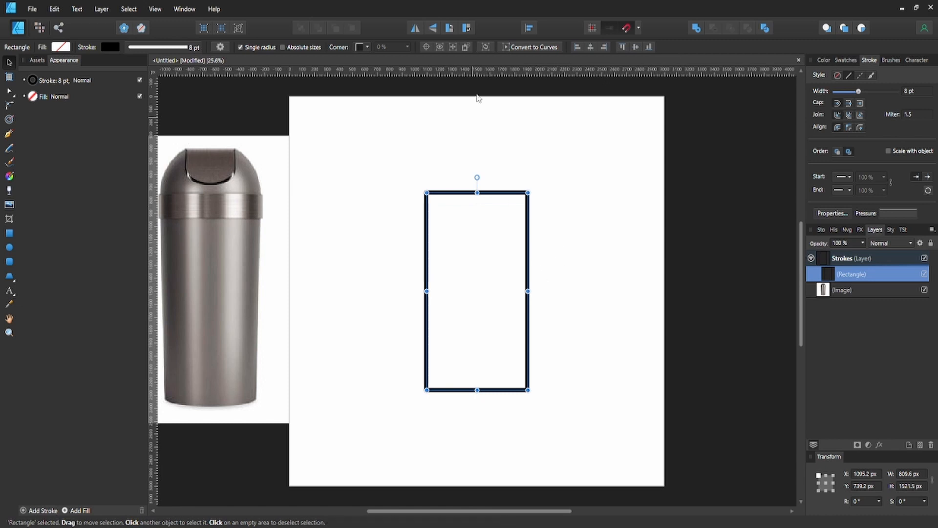
left_click(537, 48)
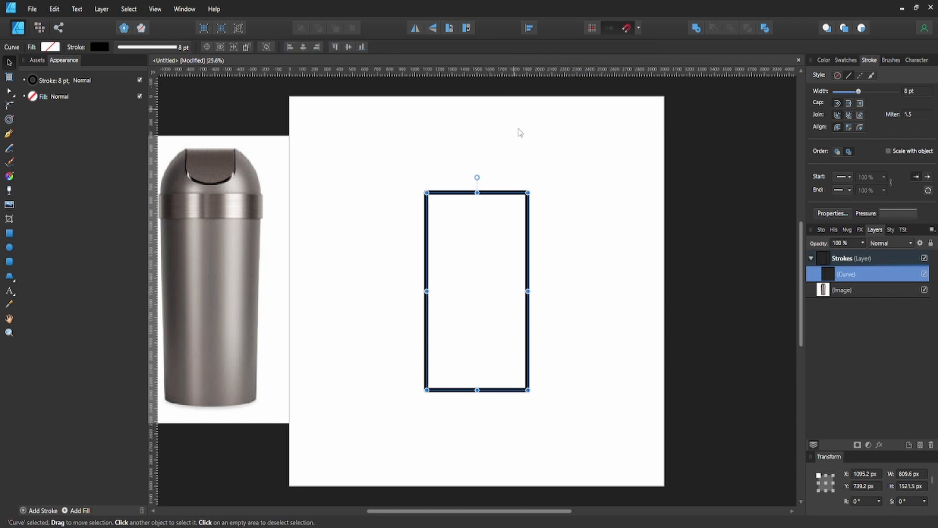
Taper the rectangle by moving its two bottom corner nodes 30 px inward each
key("a")
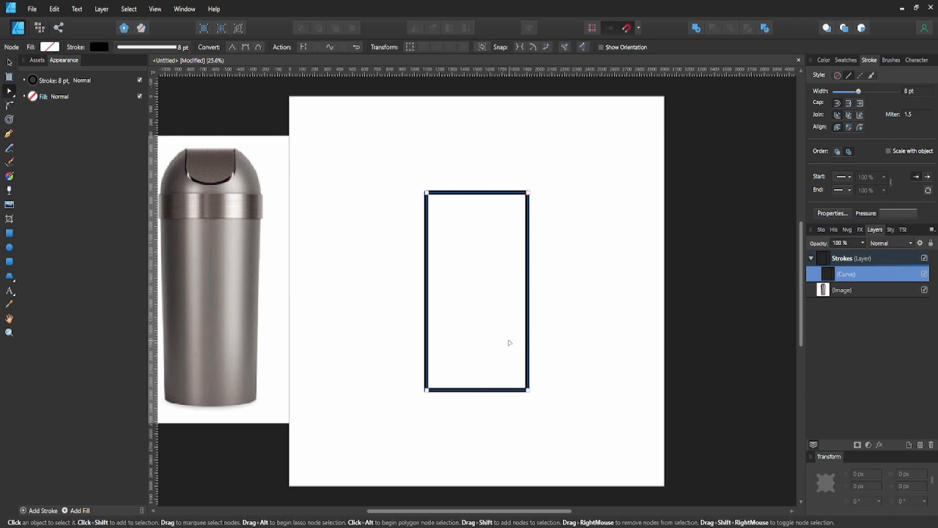
left_click(426, 389)
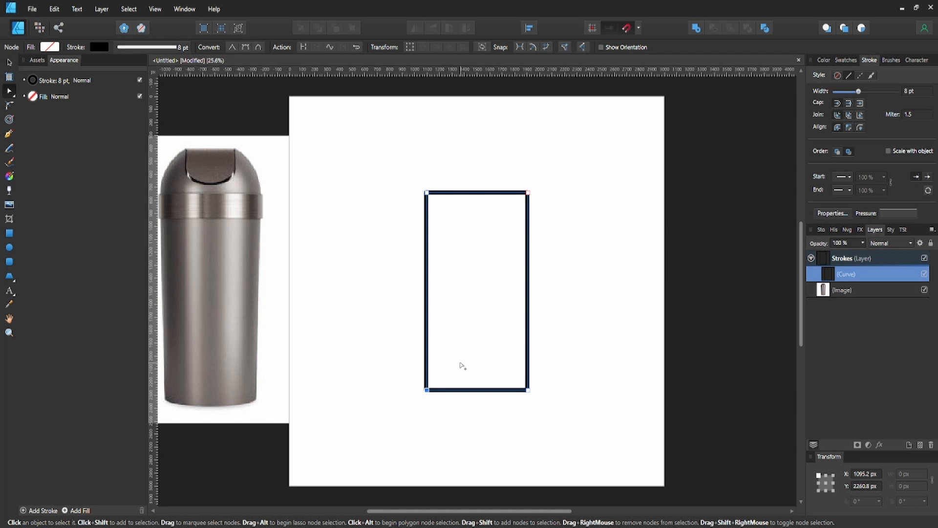
key("shift+Right")
key("shift+Right")
key("shift+Right")
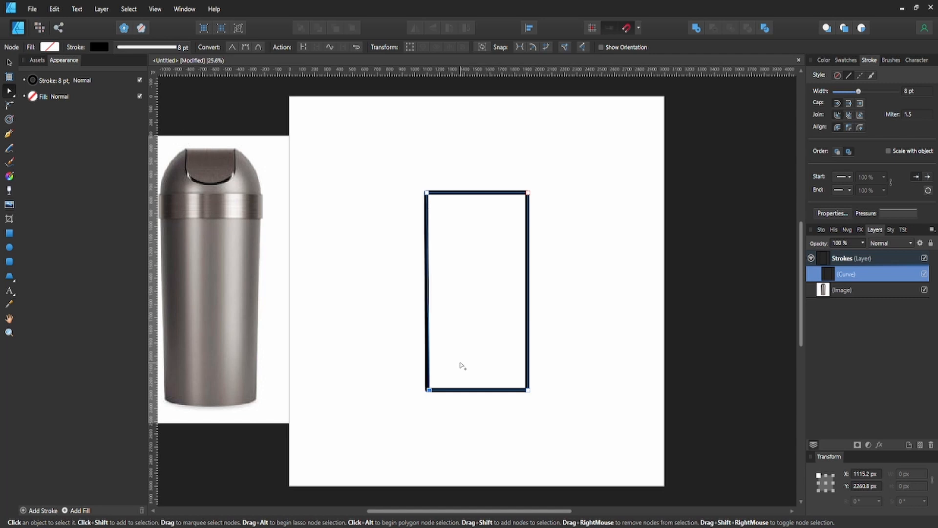
left_click(528, 390)
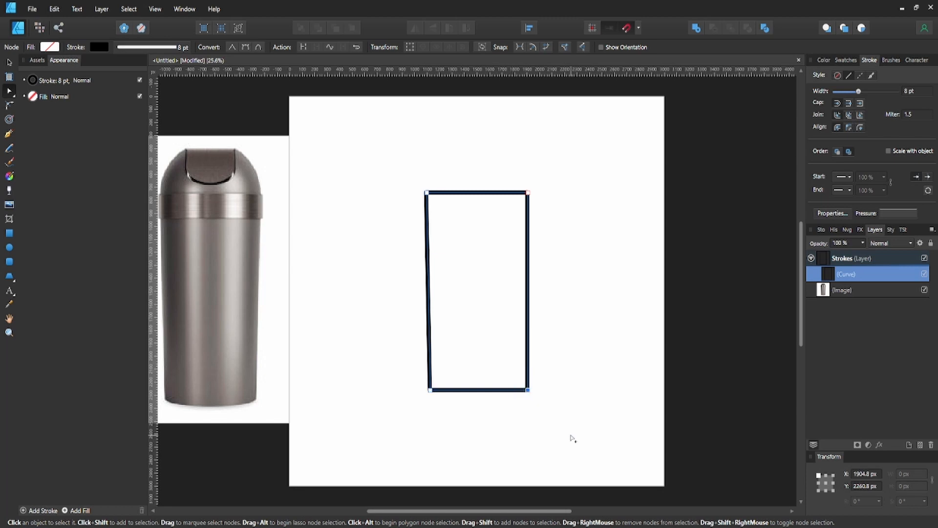
key("shift+Left")
key("shift+Left")
key("shift+Left")
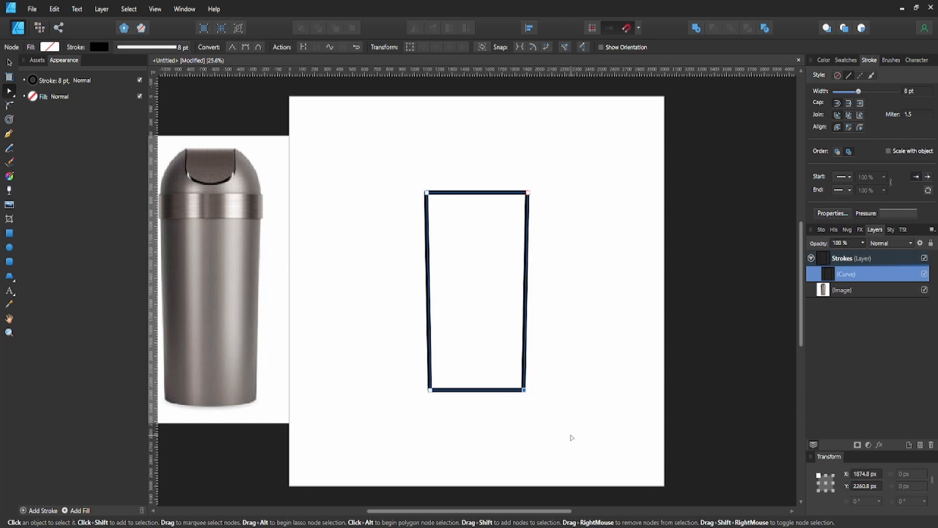
Widen the tapered shape's upper edge by moving both top corner nodes 10 px outward each
left_click(528, 192)
key("shift+Right")
left_click_drag(412, 163, 455, 229)
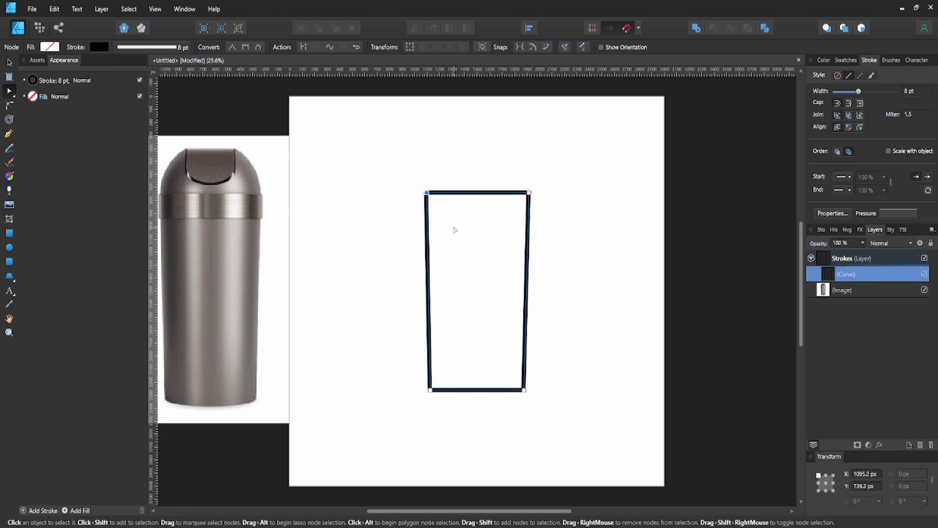
key("shift+Left")
left_click(571, 342)
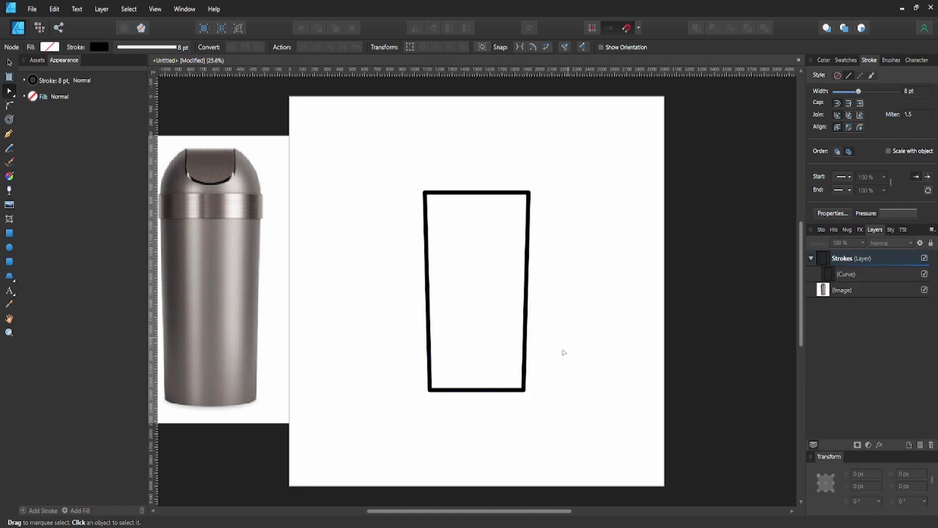
Bend the can body's bottom edge slightly downward at its midpoint into a shallow curve
left_click(525, 371)
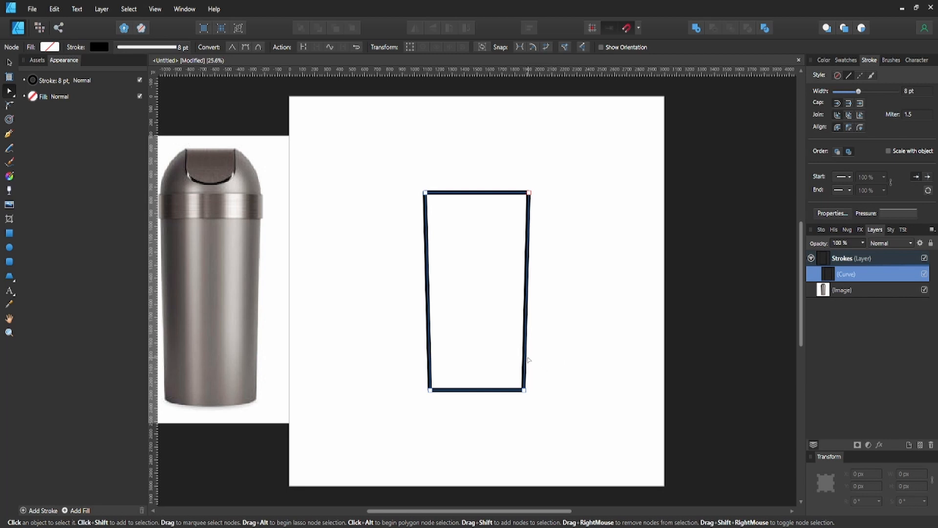
key("v")
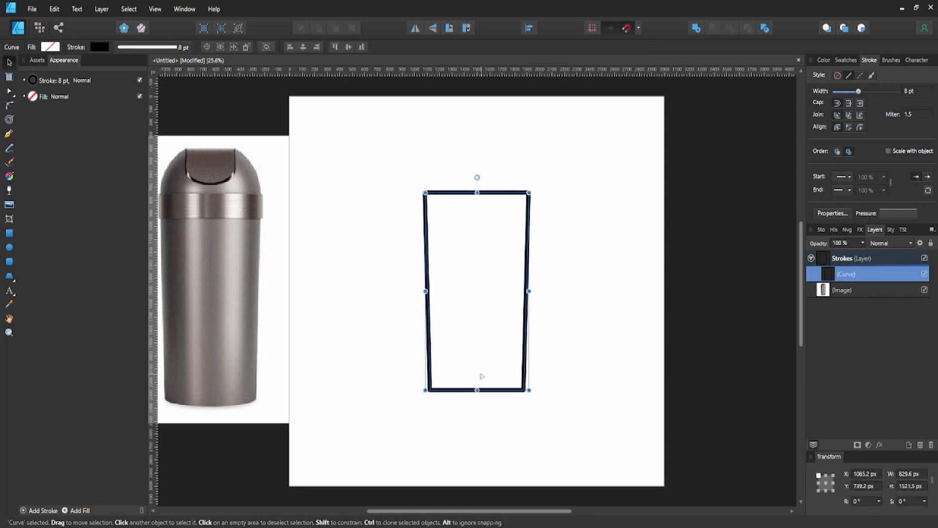
key("a")
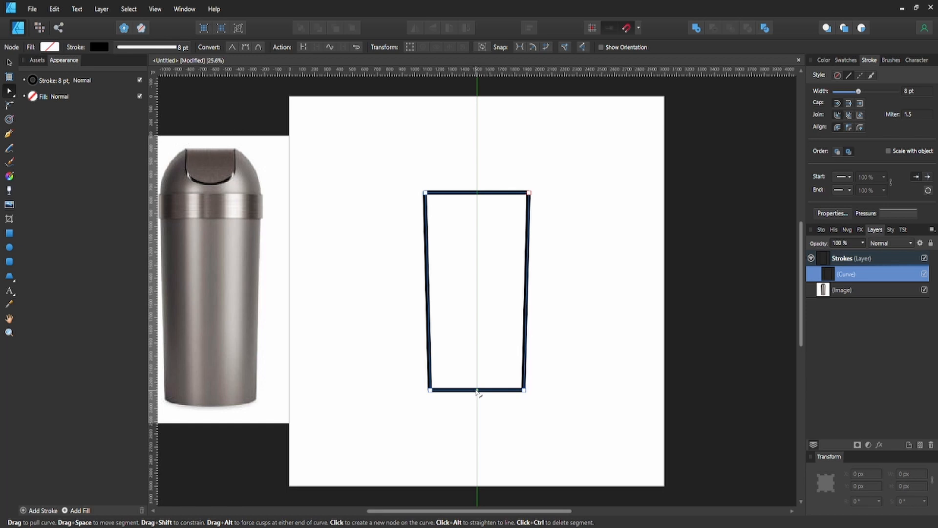
left_click_drag(477, 392, 476, 397)
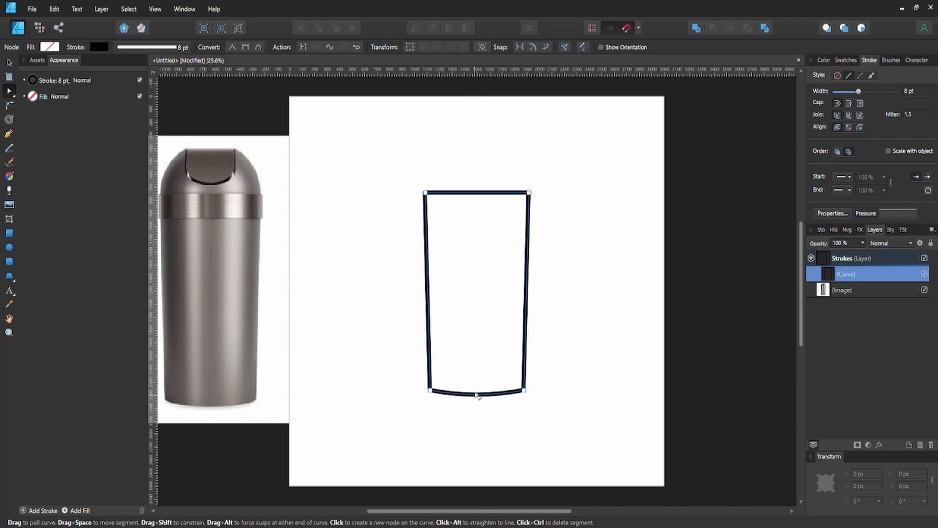
left_click(524, 401)
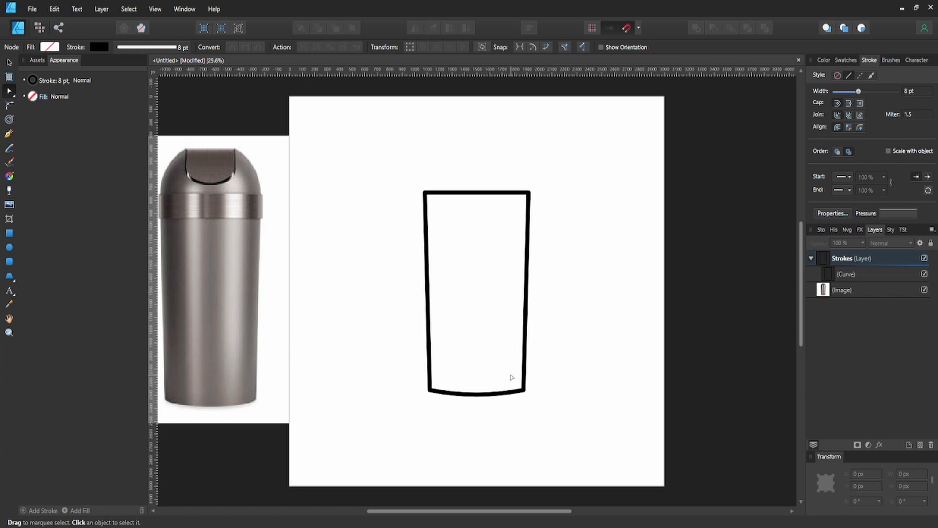
Slightly round both bottom corners of the can body with the Corner tool
key("c")
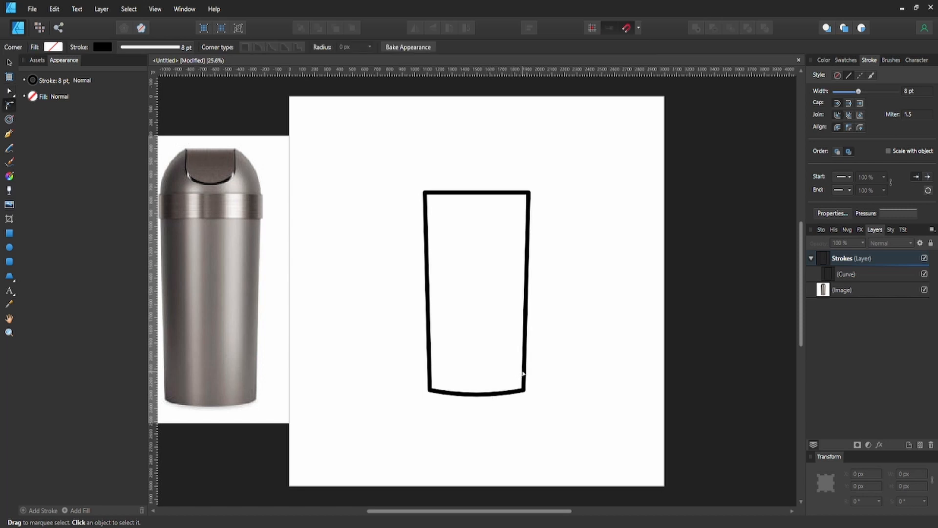
left_click(522, 374)
left_click_drag(412, 373, 555, 433)
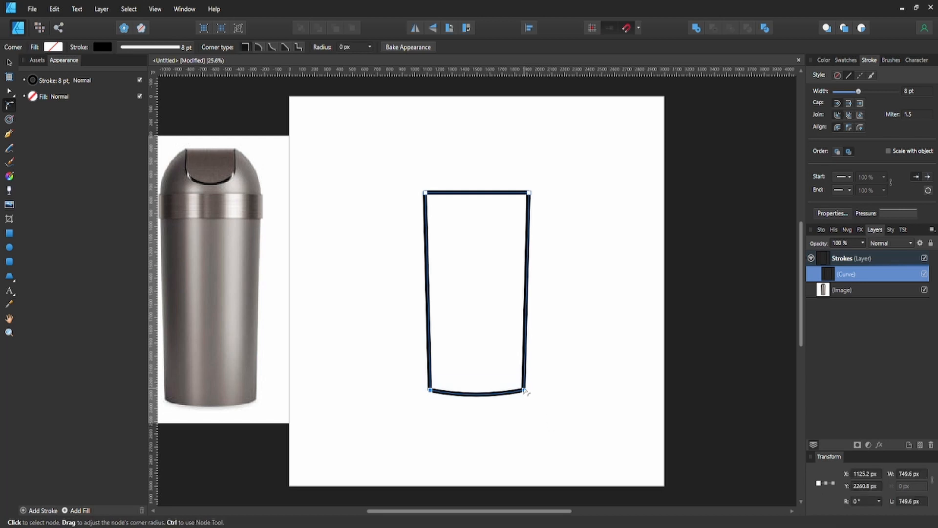
left_click_drag(524, 389, 522, 384)
left_click(552, 381)
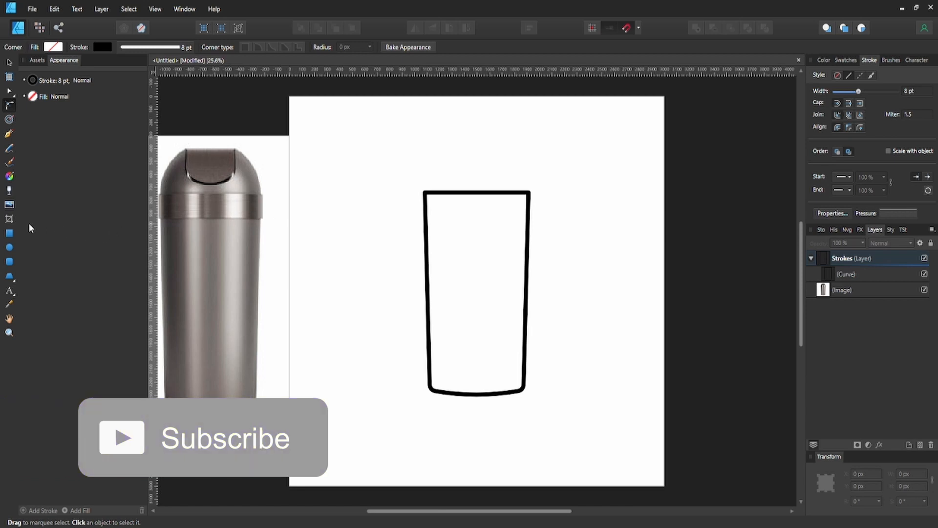
Draw a rim rectangle about 1040 by 274 px on top of the can body and centre it horizontally
left_click(9, 233)
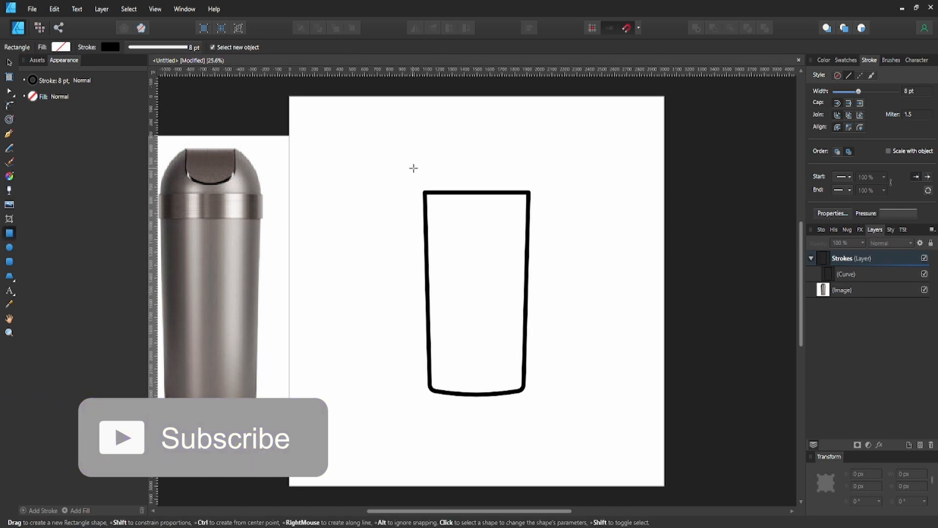
left_click_drag(409, 156, 539, 191)
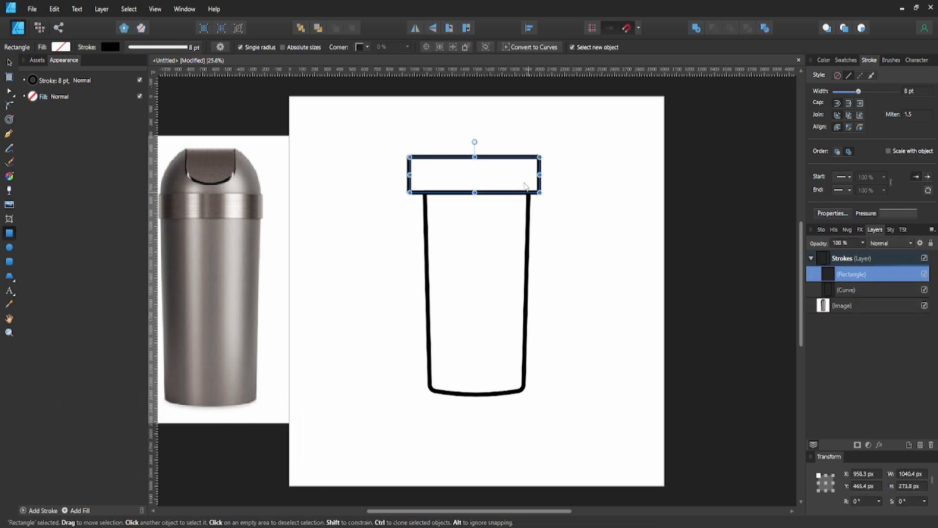
key("v")
left_click(591, 47)
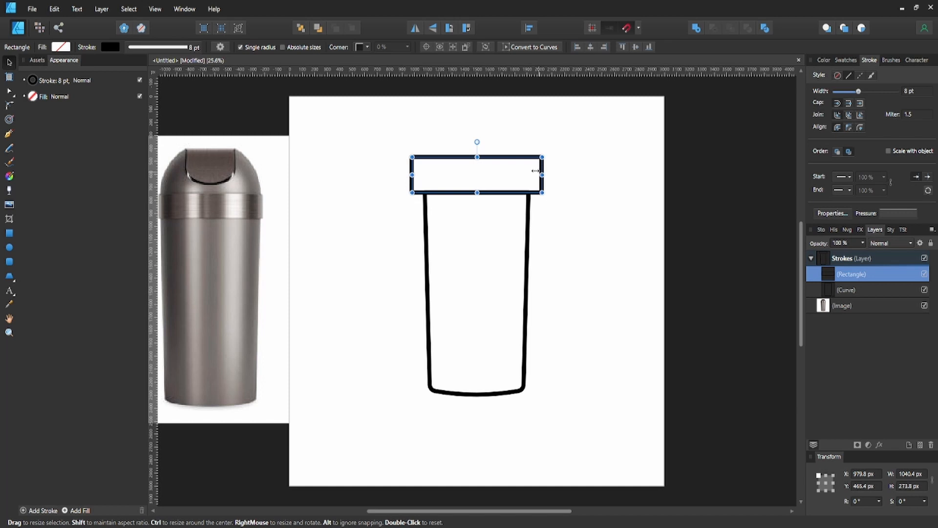
Shrink the rim rectangle to about 907 px wide, keeping it centred, and about 215 px high
left_click_drag(535, 170, 533, 175)
left_click_drag(477, 157, 477, 165)
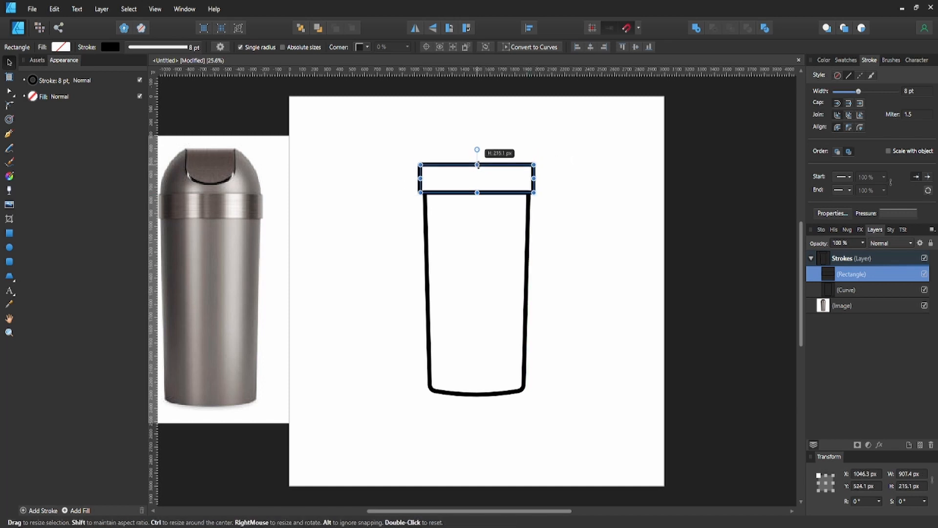
left_click(543, 185)
left_click(529, 221)
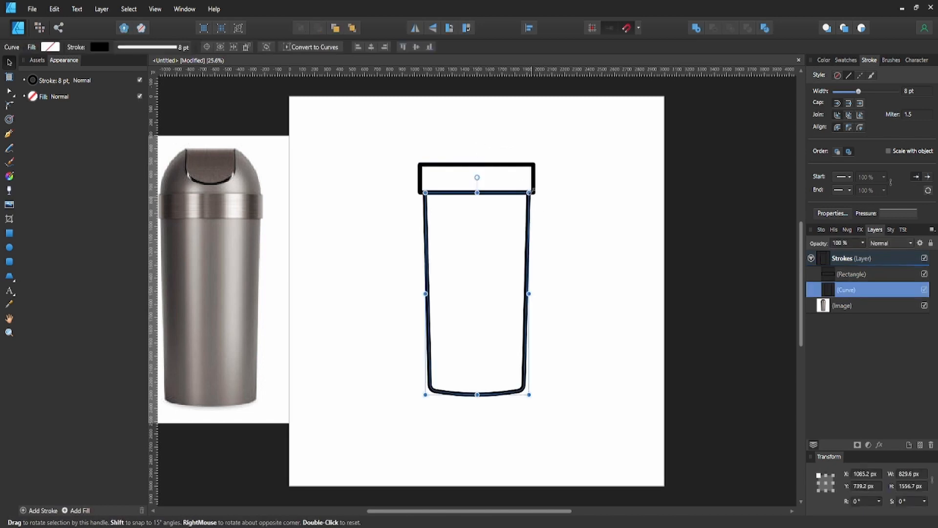
left_click(296, 208)
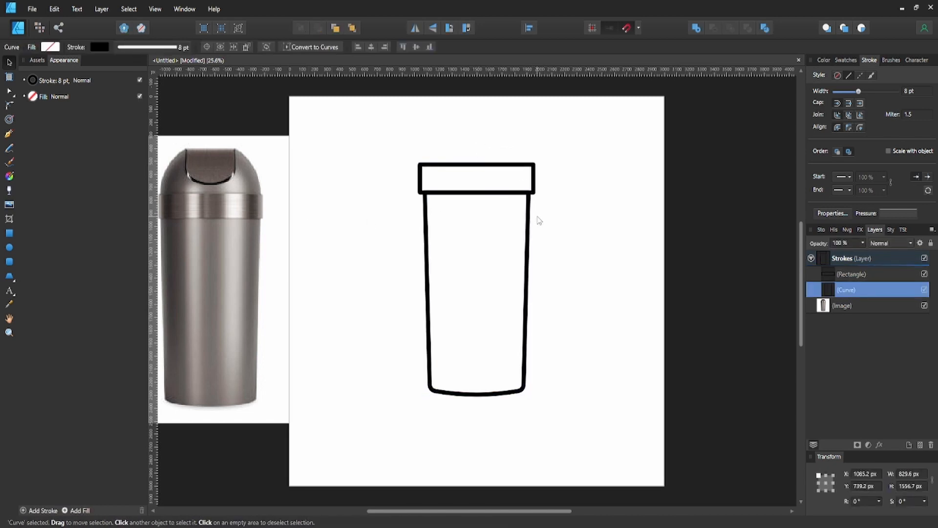
left_click(535, 179)
left_click_drag(535, 180, 535, 179)
Move the rim and can body together straight down towards the bottom of the artboard
left_click_drag(402, 146, 559, 387)
left_click_drag(397, 139, 569, 408)
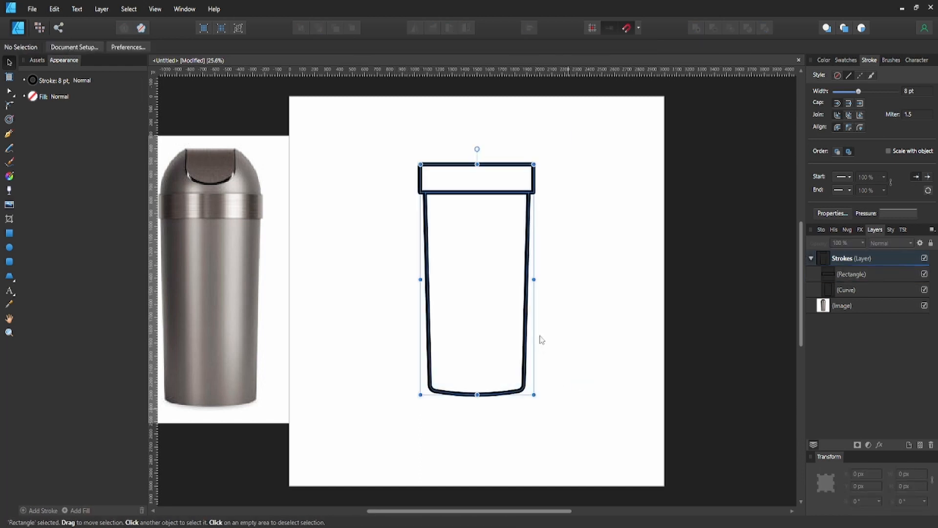
left_click_drag(529, 325, 534, 388)
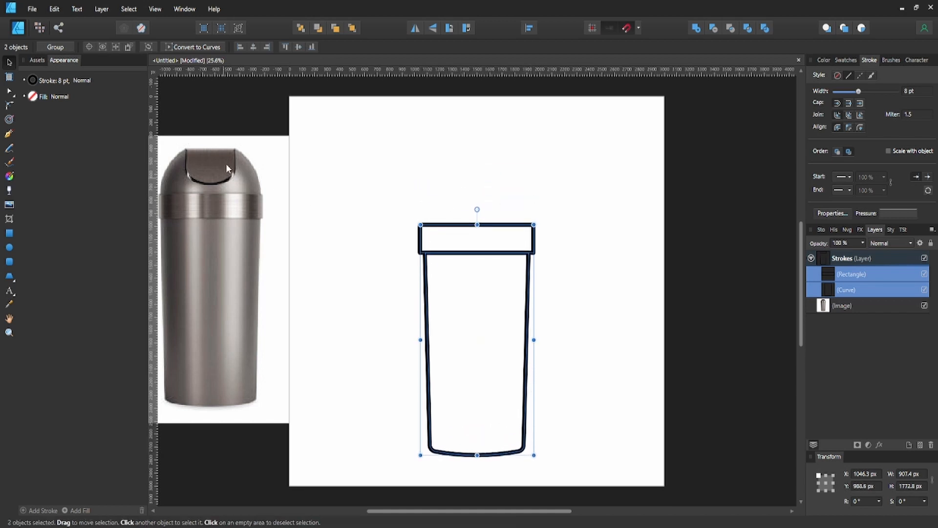
Draw a circle about 849 px in diameter, centred on the middle of the rim's top edge
left_click(10, 247)
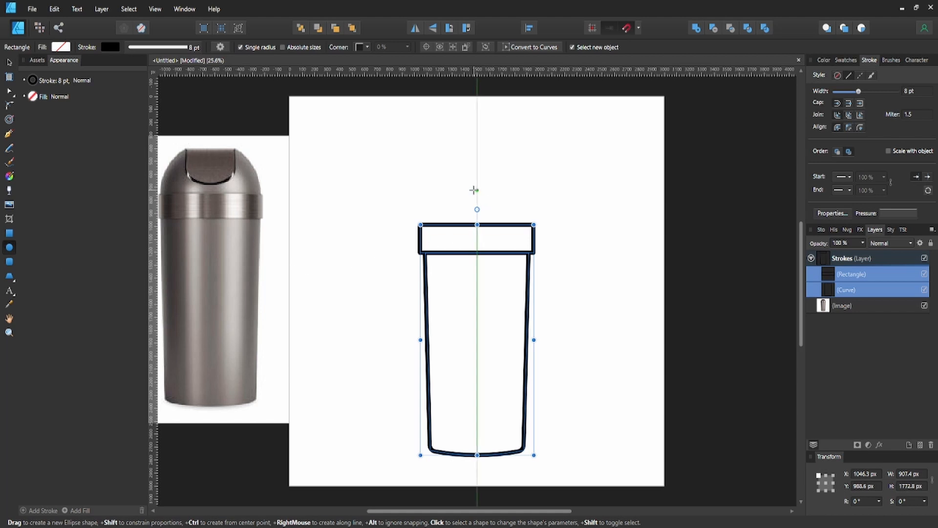
left_click_drag(477, 182, 535, 234)
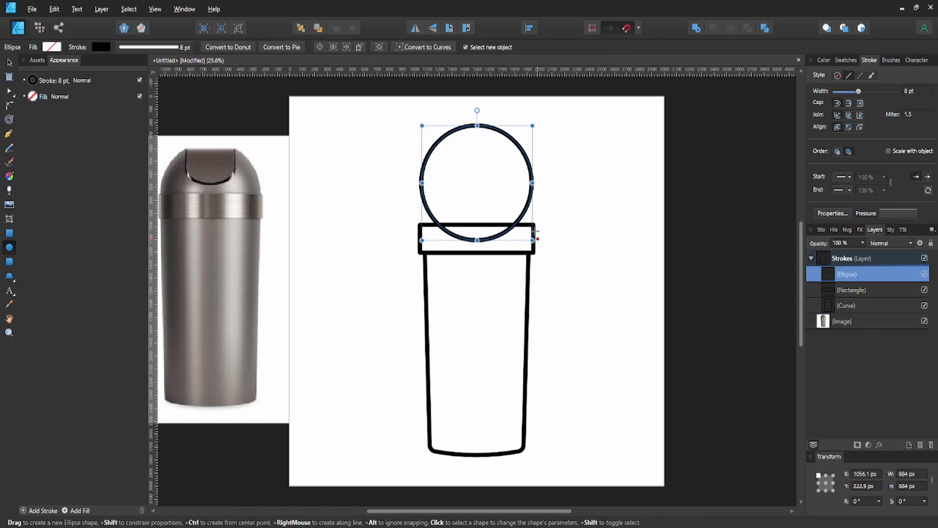
key("v")
left_click_drag(520, 147, 523, 191)
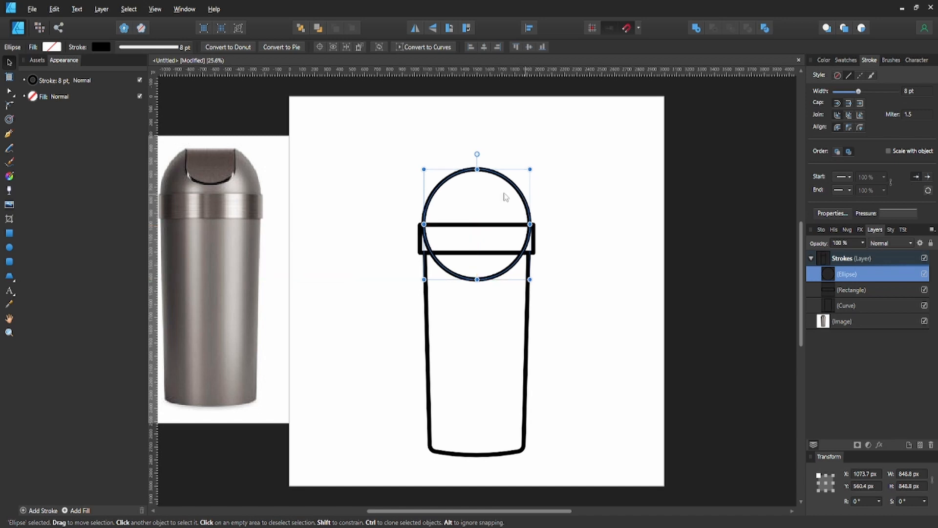
Draw a rectangle about 1338 by 515 px over the circle's lower half and subtract it to leave a dome
left_click(9, 233)
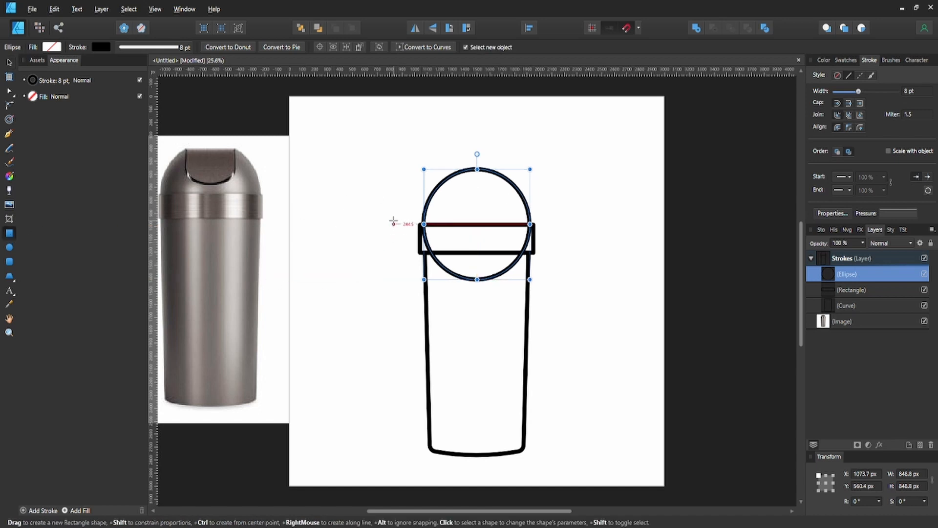
left_click_drag(393, 223, 560, 292)
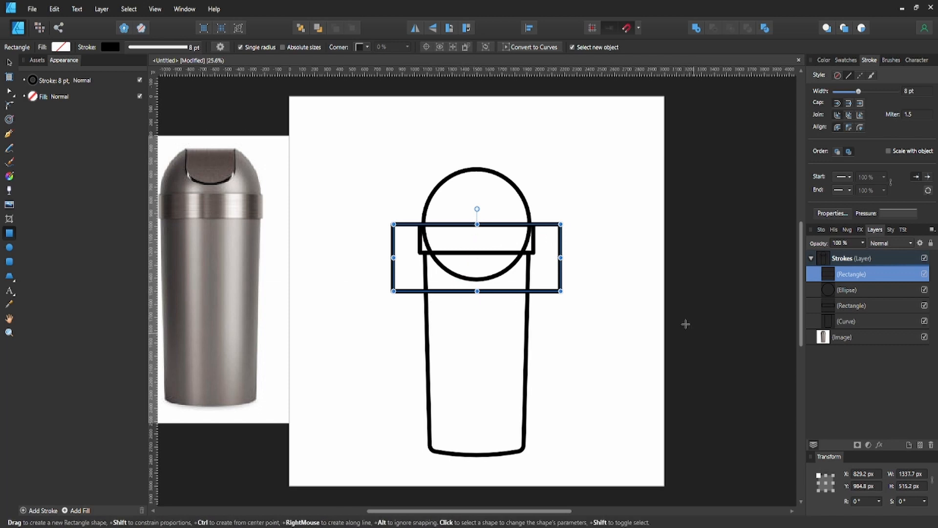
key("v")
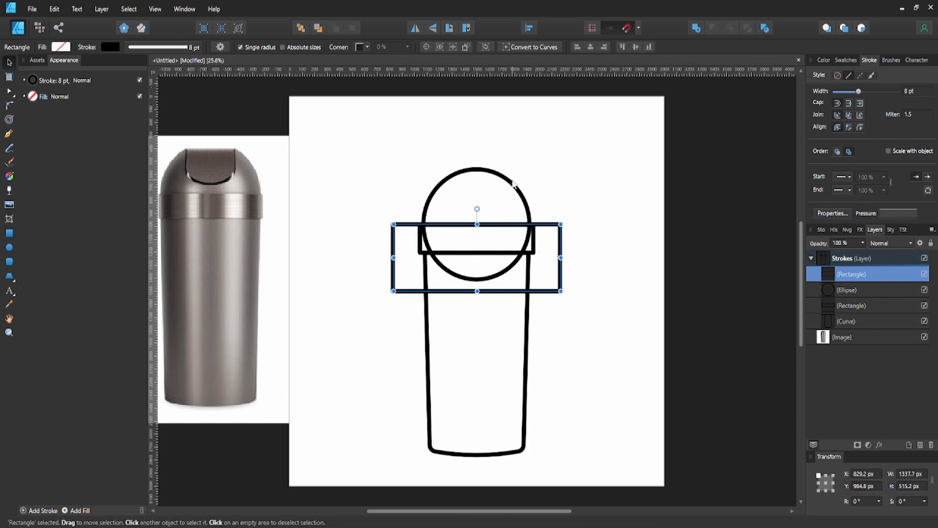
left_click(512, 182, "shift")
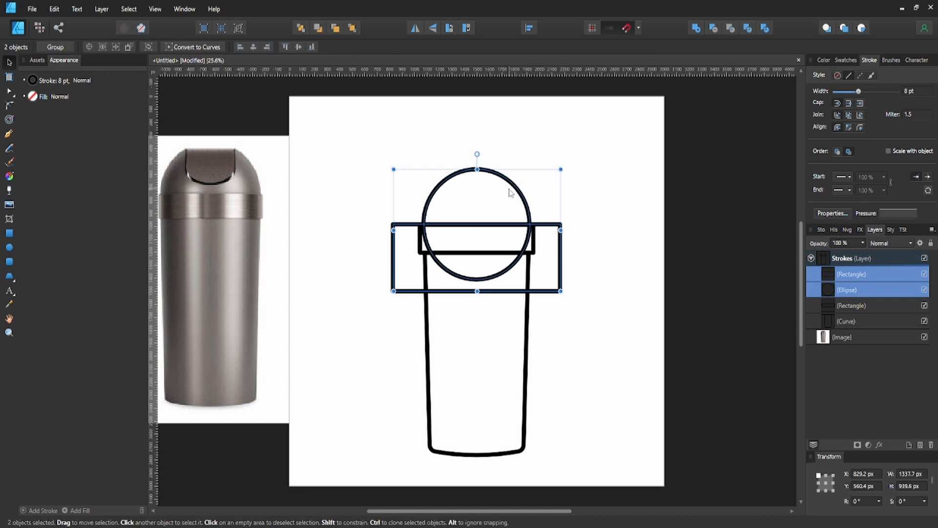
left_click(715, 29)
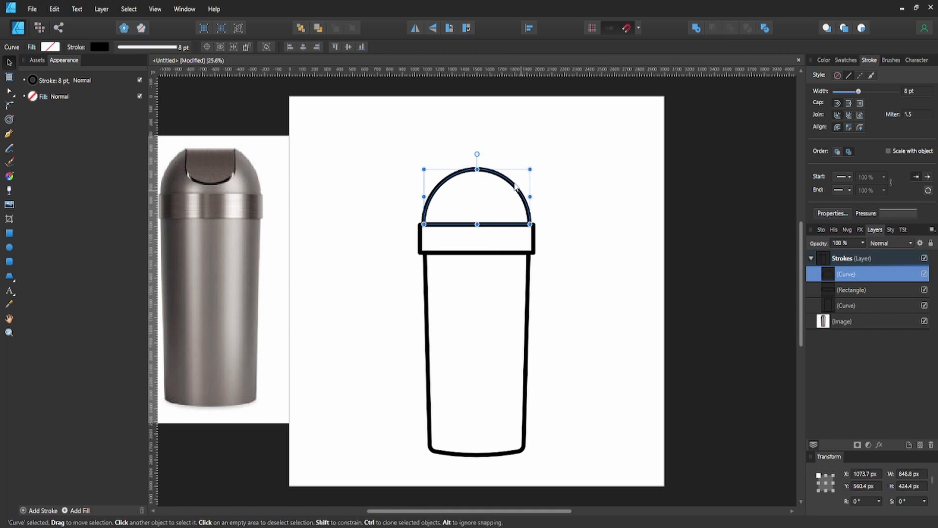
left_click(591, 230)
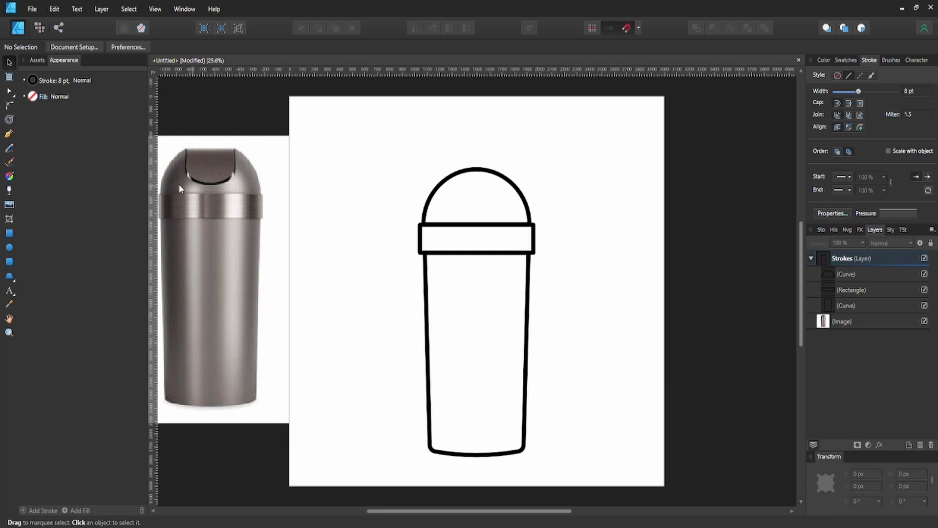
Draw a flap rectangle about 505 by 350 px on the dome, centre it horizontally and align its top with the dome's top
left_click(11, 233)
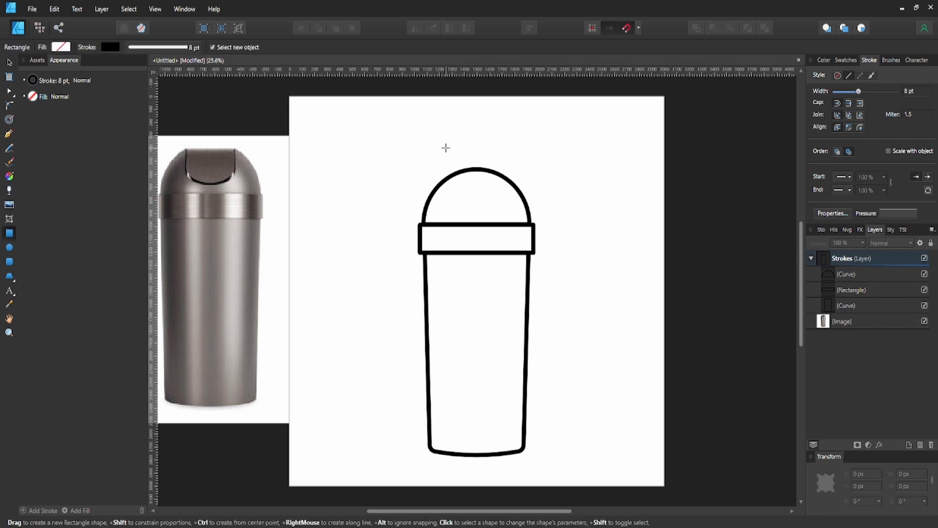
left_click_drag(446, 150, 510, 196)
key("v")
left_click(590, 47)
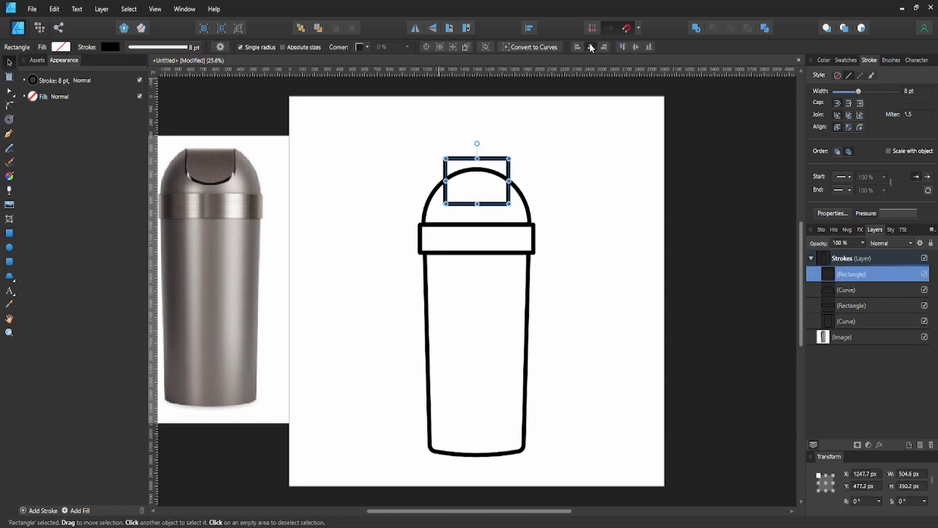
left_click_drag(510, 174, 510, 185)
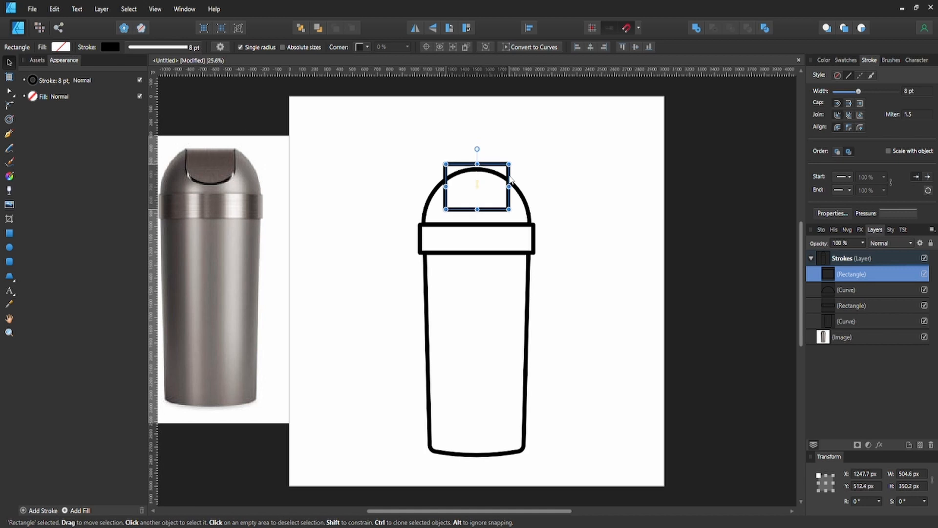
left_click(545, 185)
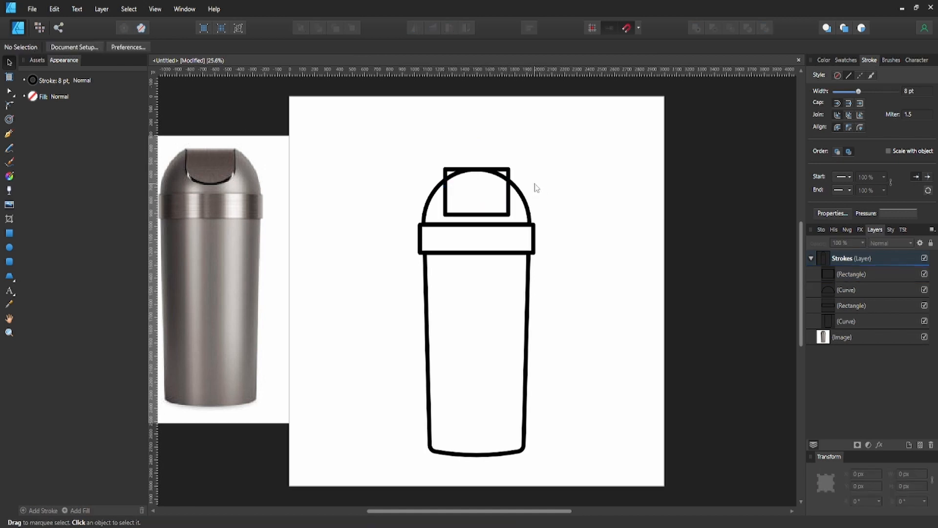
Round both top corners of the flap rectangle to a radius of about 350 px with the Corner tool
left_click(511, 205)
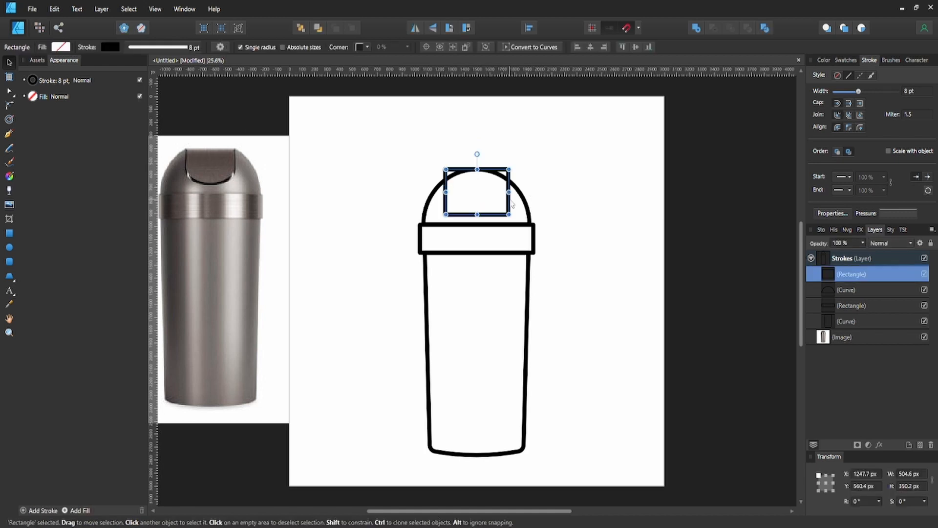
key("a")
left_click_drag(423, 152, 538, 190)
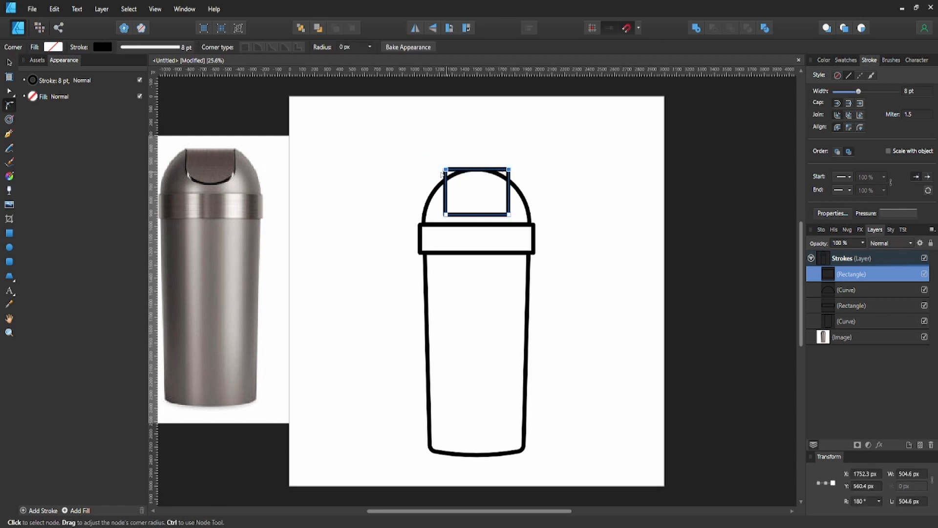
left_click_drag(451, 178, 555, 276)
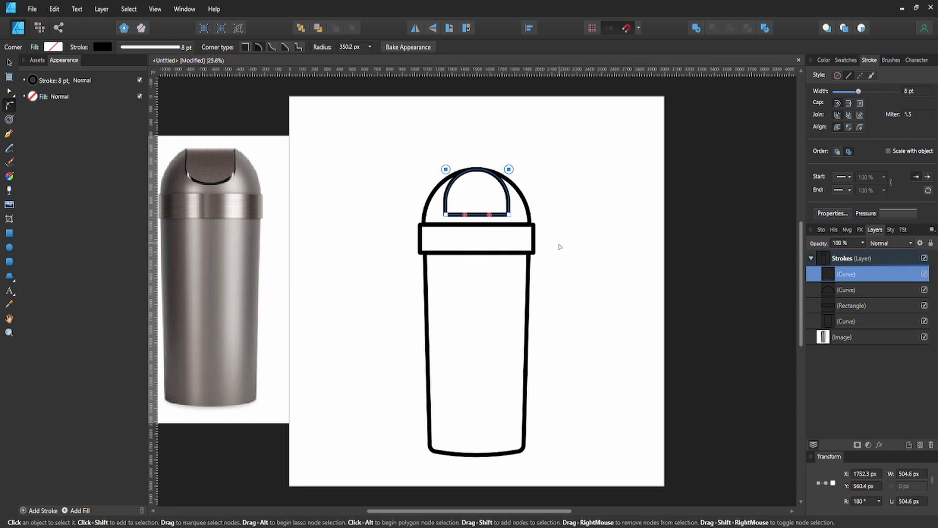
left_click(560, 246)
key("v")
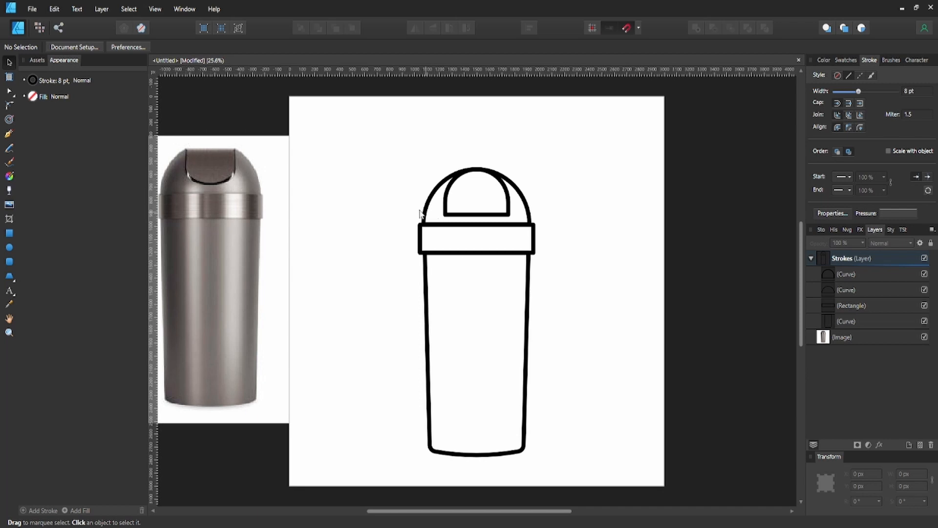
Slightly round both bottom corners of the lid flap with the Corner tool
key("c")
left_click(449, 212)
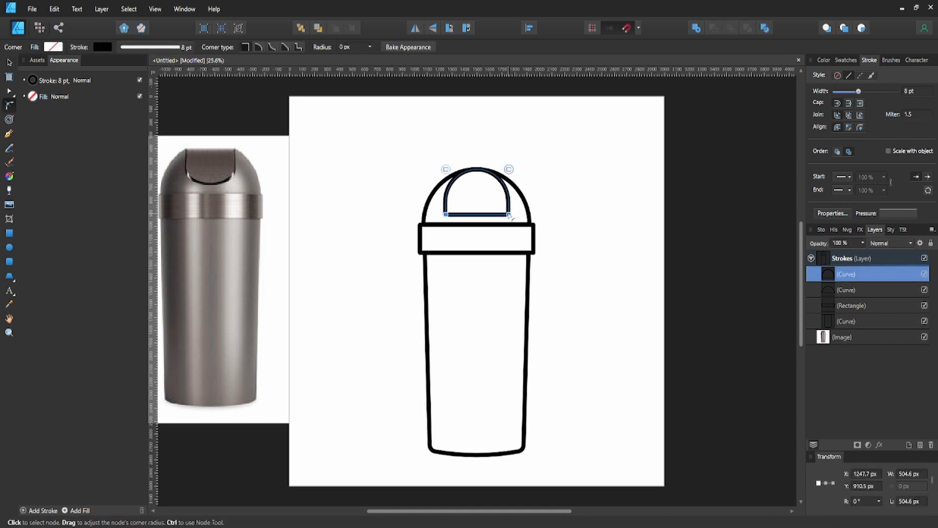
left_click_drag(508, 214, 504, 209)
key("v")
key("ctrl+d")
Round all four corners of the rim rectangle with the Corner tool
left_click(533, 229)
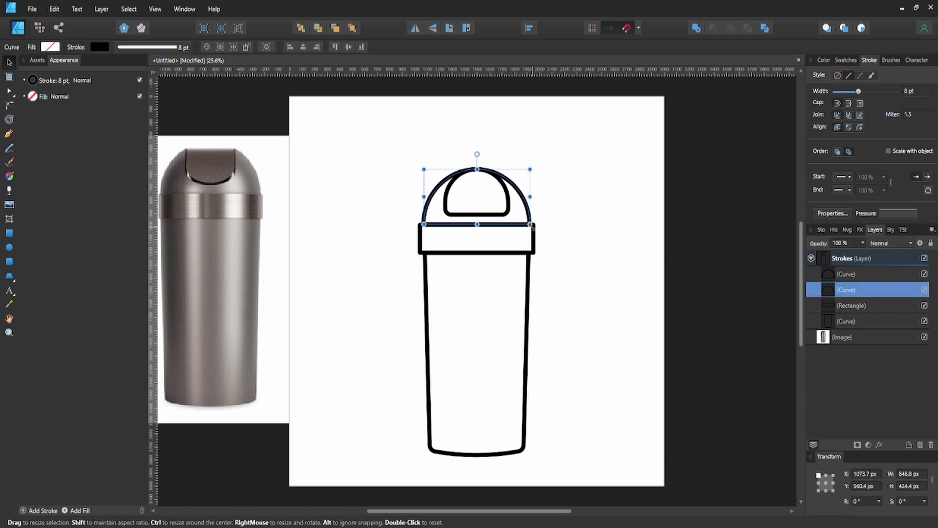
left_click(534, 235)
key("a")
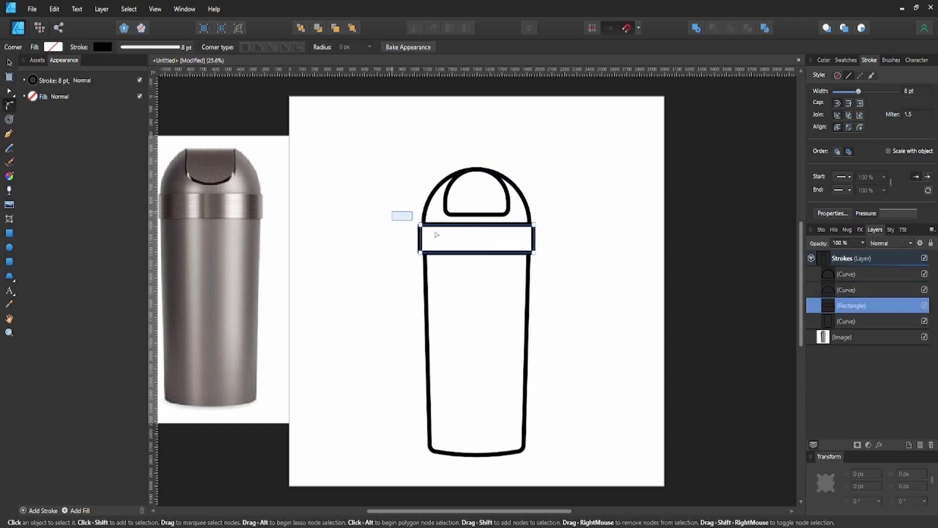
left_click_drag(392, 211, 556, 287)
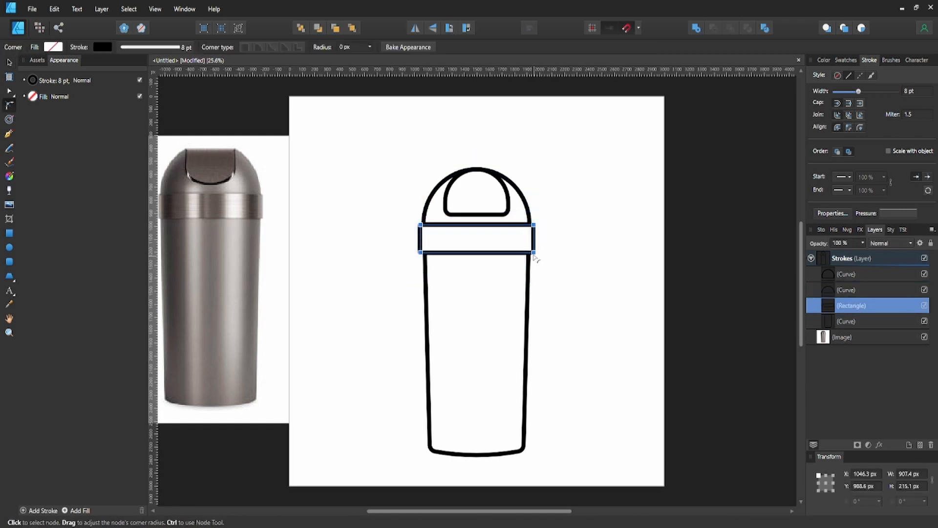
left_click_drag(534, 254, 522, 241)
left_click(561, 251)
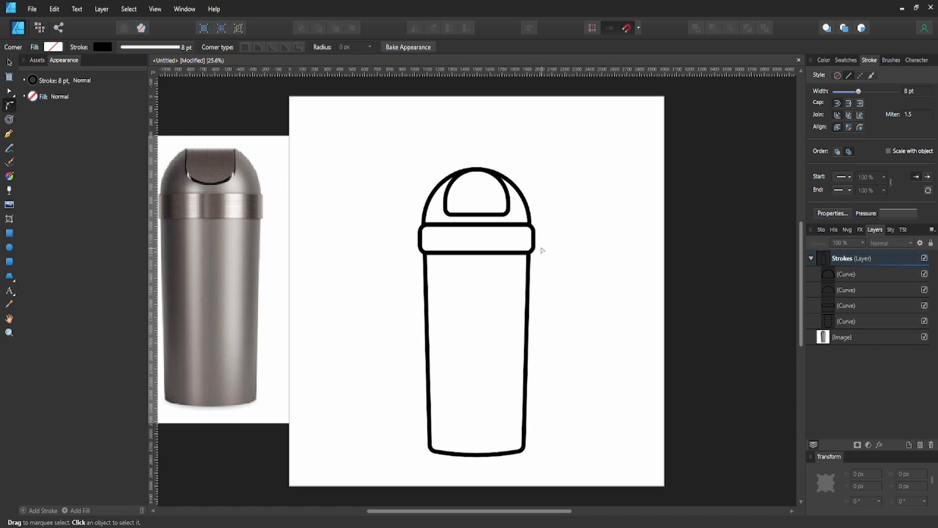
Duplicate the Strokes layer and lock the upper copy
left_click(811, 259)
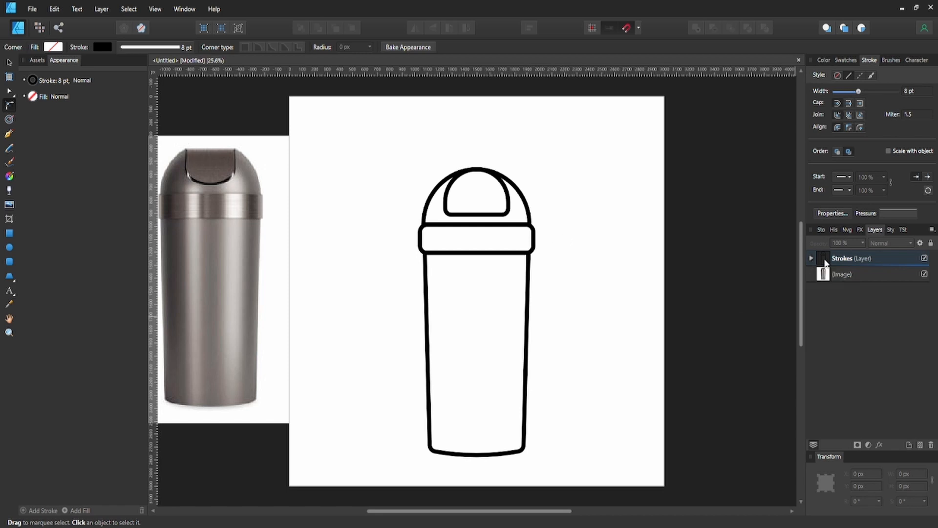
left_click(824, 259)
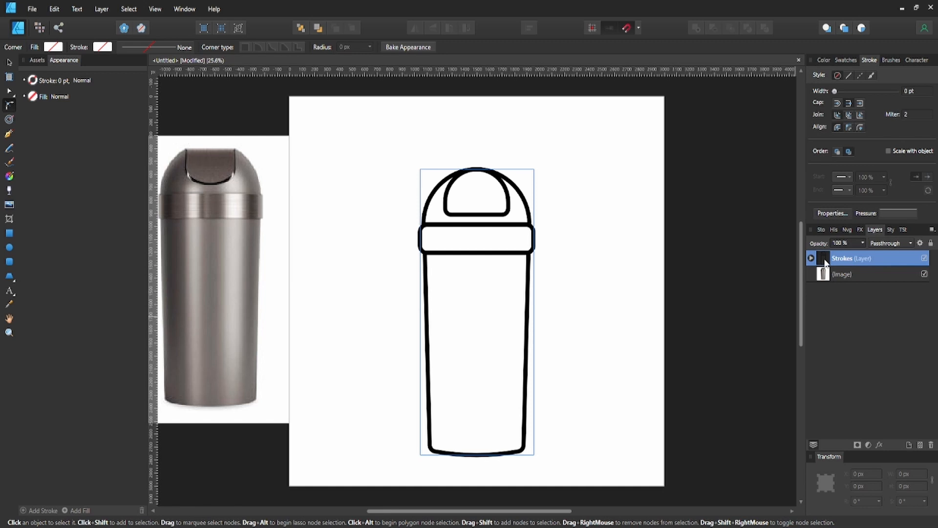
key("ctrl+j")
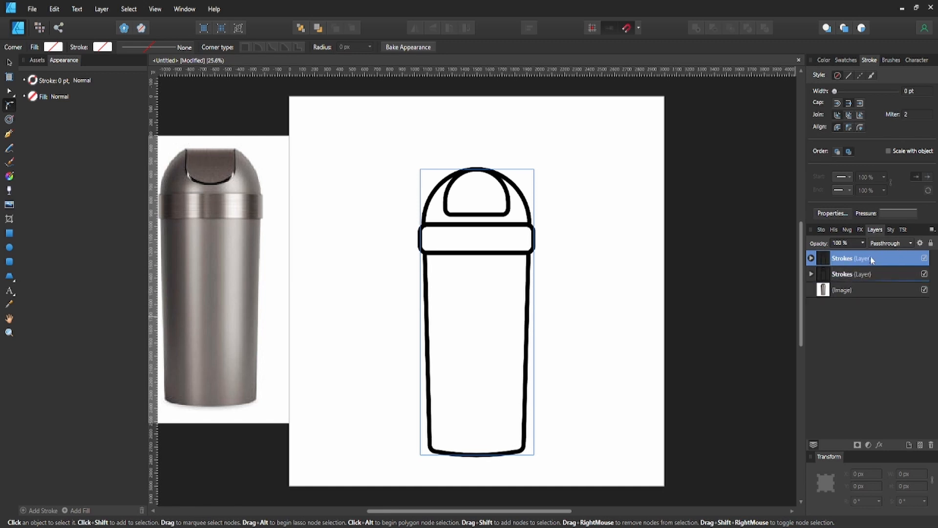
left_click(932, 244)
Rename the unlocked lower Strokes layer as Color
left_click(868, 277)
double_click(850, 279)
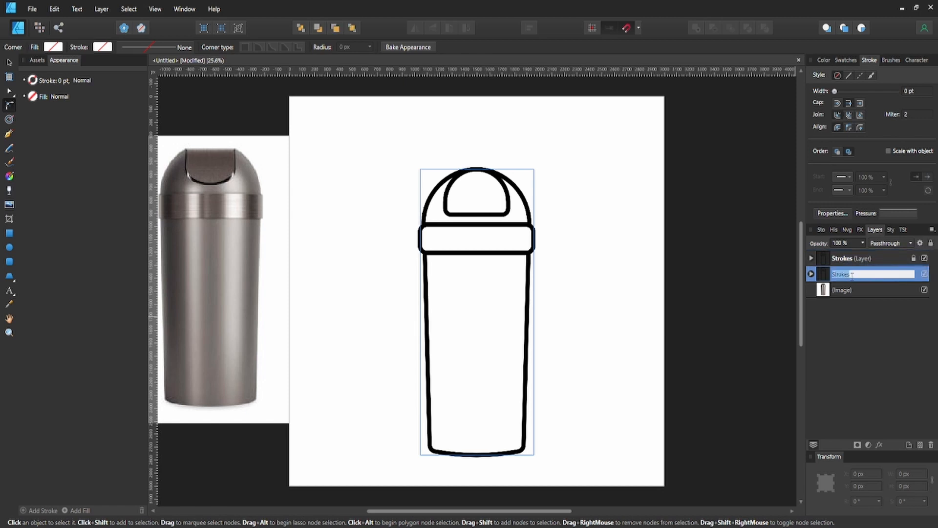
type("Color")
key("Return")
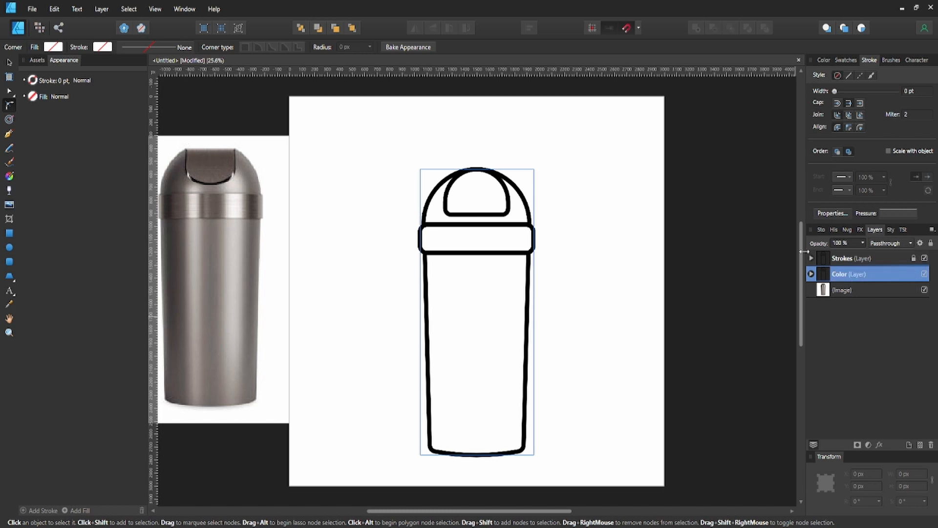
Remove the stroke colour from the can body shape in the Color layer
left_click(810, 273)
left_click(826, 293)
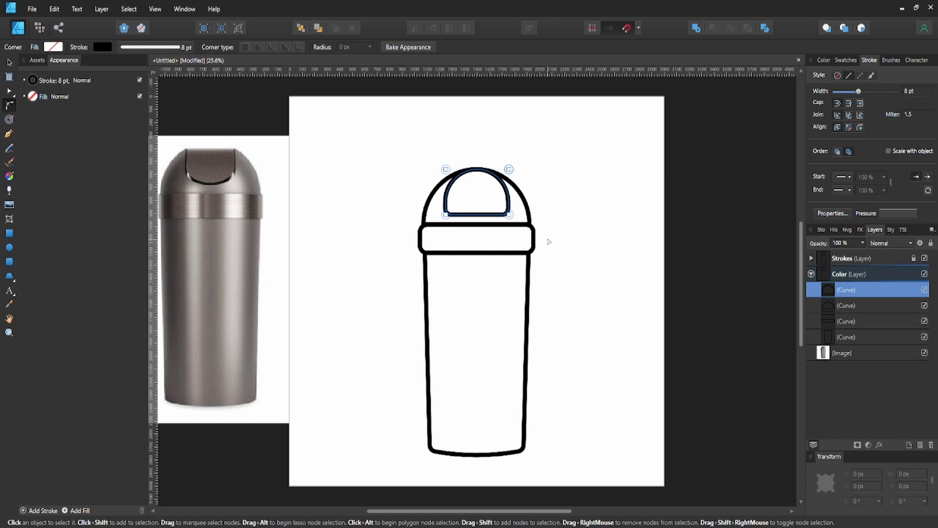
left_click(530, 278)
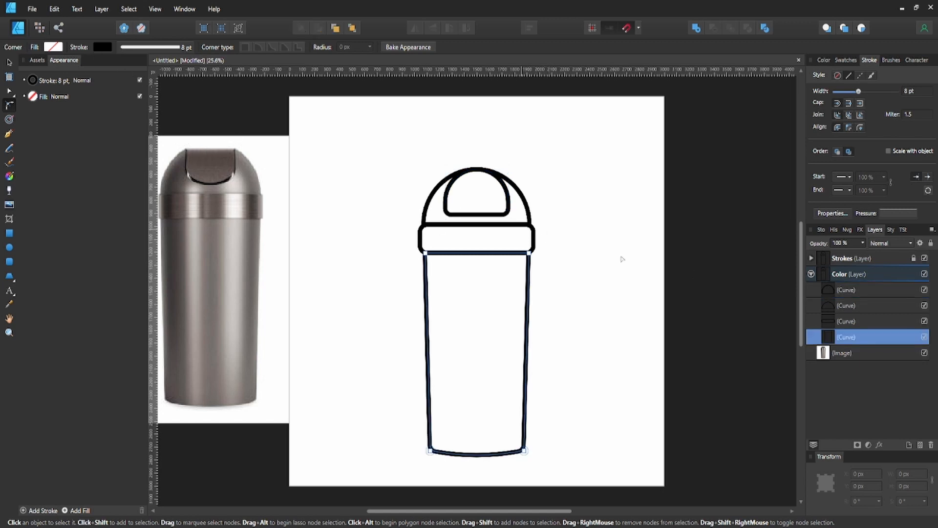
left_click(107, 47)
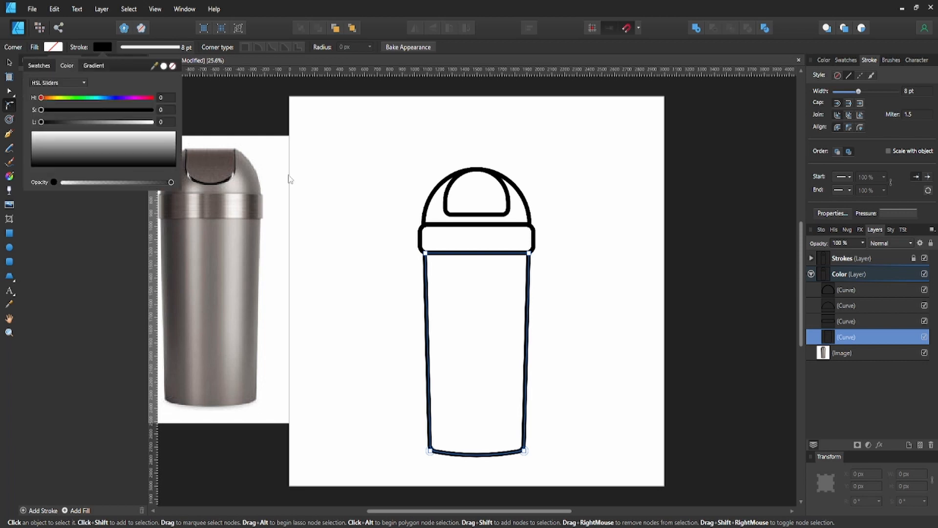
left_click(172, 65)
Fill the can body shape in the Color layer with light green, HSL 116, 80, 70
left_click(56, 47)
left_click(56, 48)
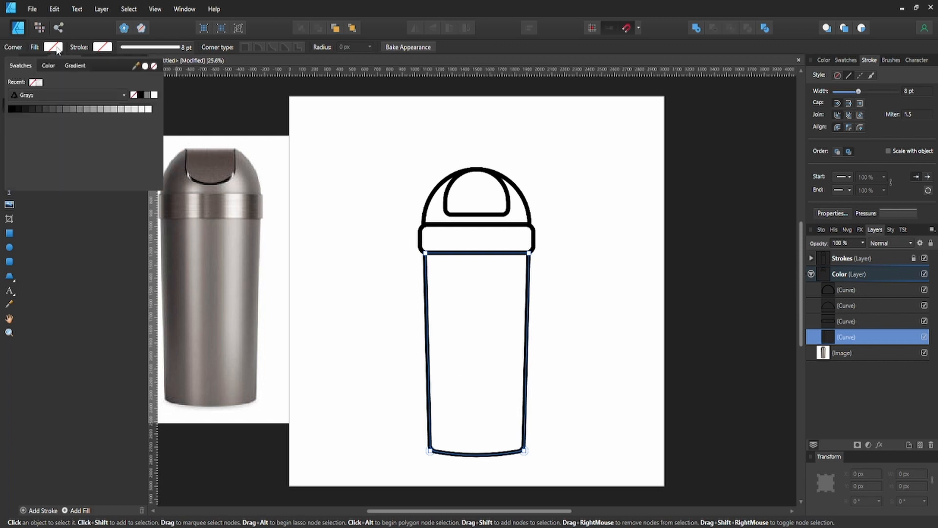
left_click(49, 67)
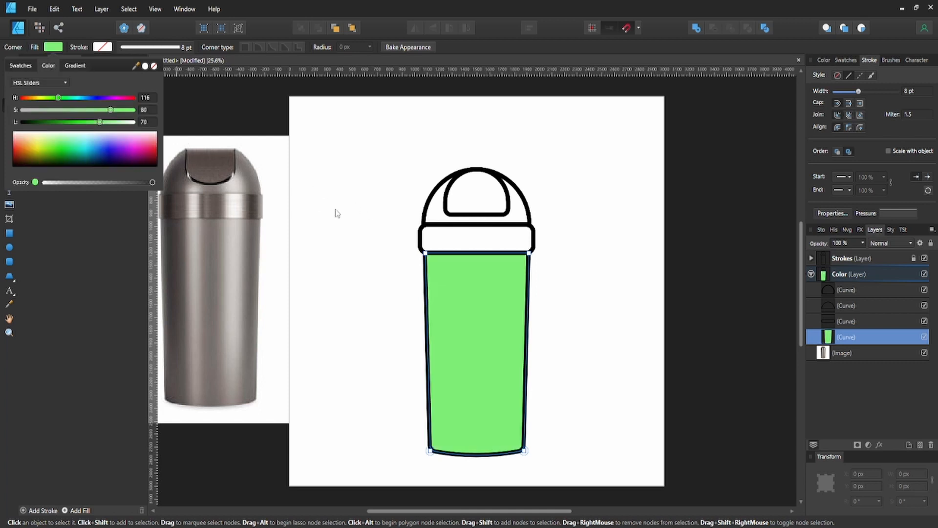
left_click(585, 280)
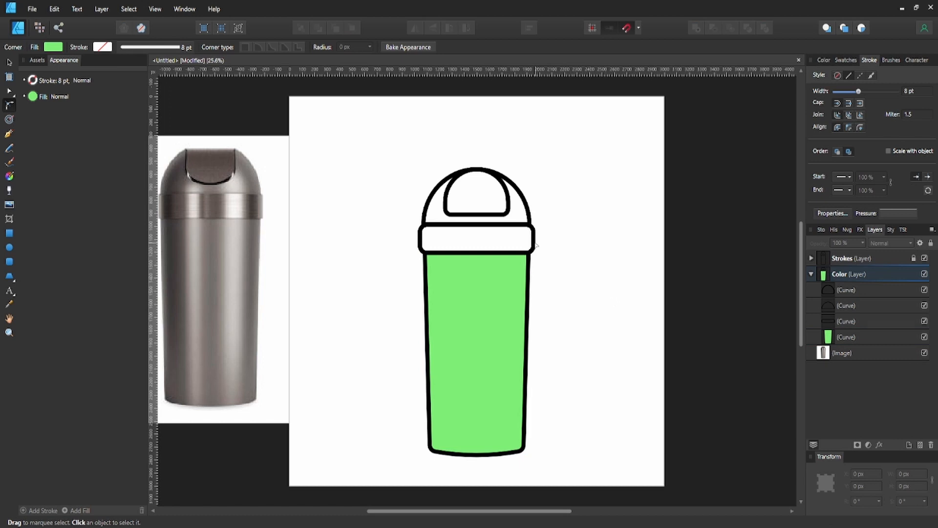
Remove the stroke from the domed lid shape in the Color layer and fill it with the can body's light green
left_click(526, 211)
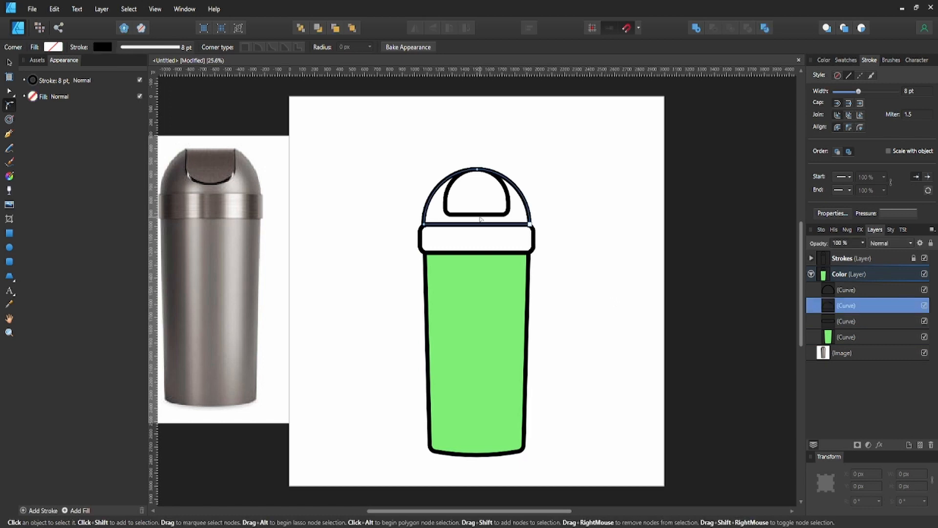
key("v")
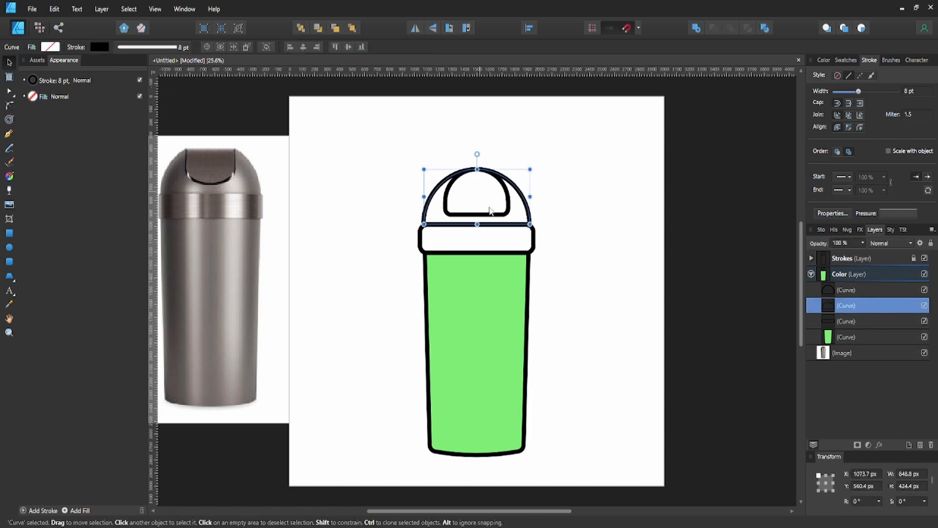
left_click(100, 47)
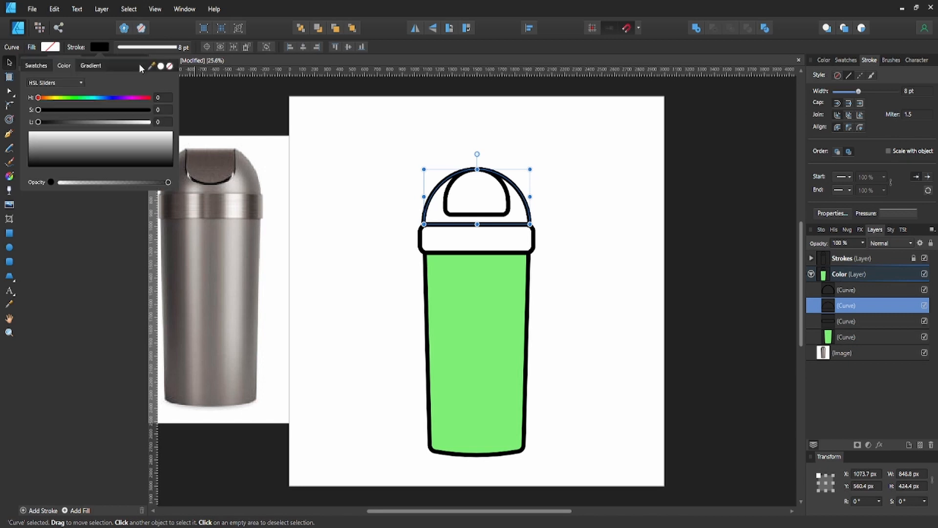
left_click(169, 65)
left_click(53, 48)
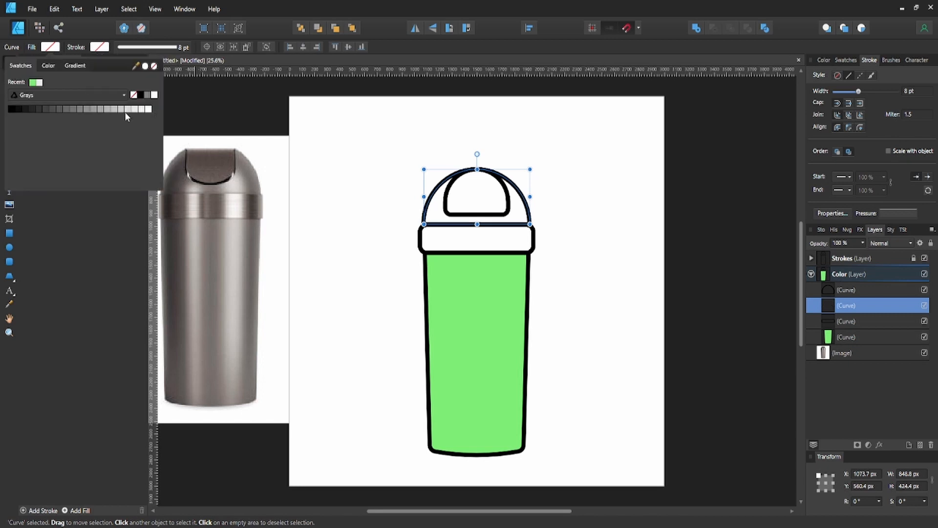
left_click(35, 82)
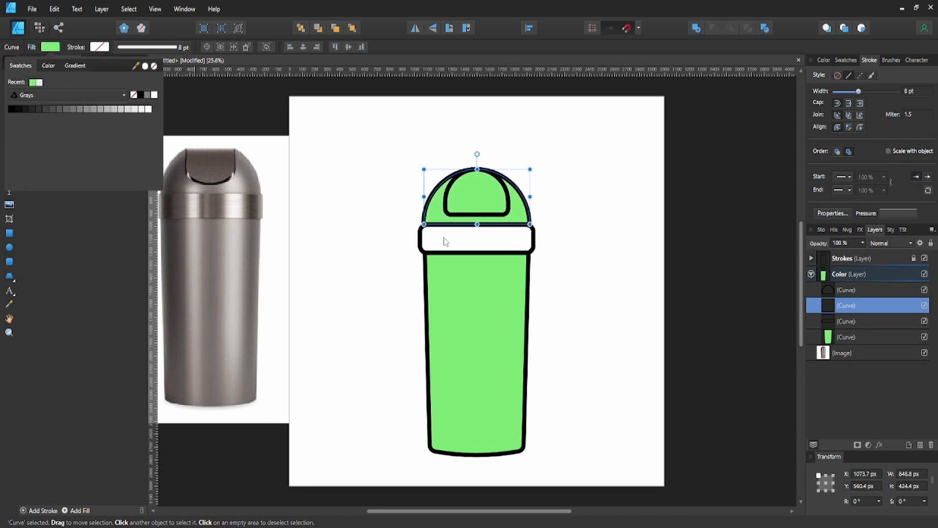
left_click(560, 240)
Remove the stroke from the flap shape in the Color layer and fill it with dark green, HSL 116, 80, 37
left_click(508, 209)
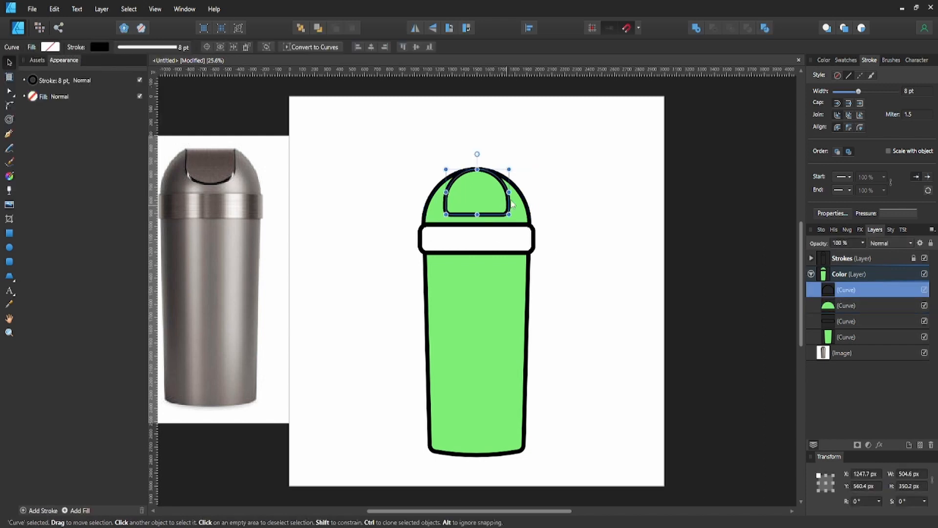
left_click(99, 47)
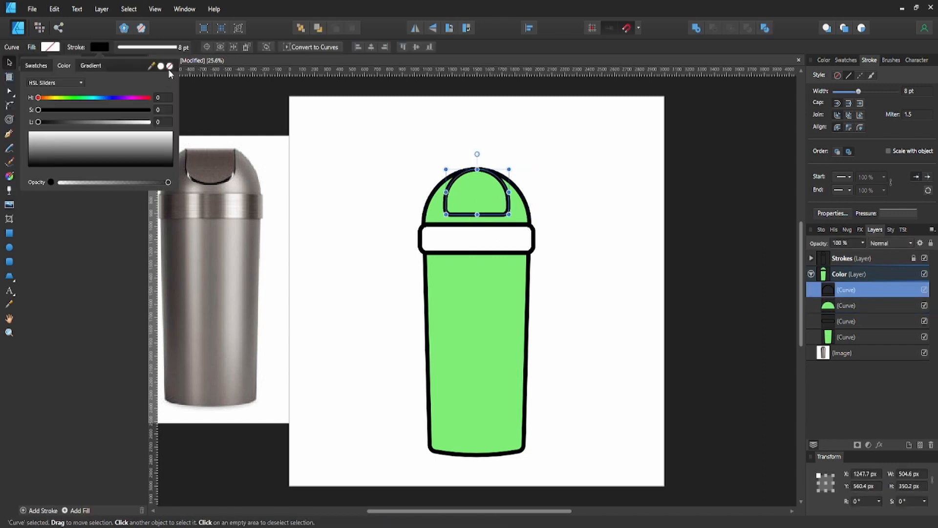
left_click(170, 65)
left_click(48, 47)
left_click(49, 47)
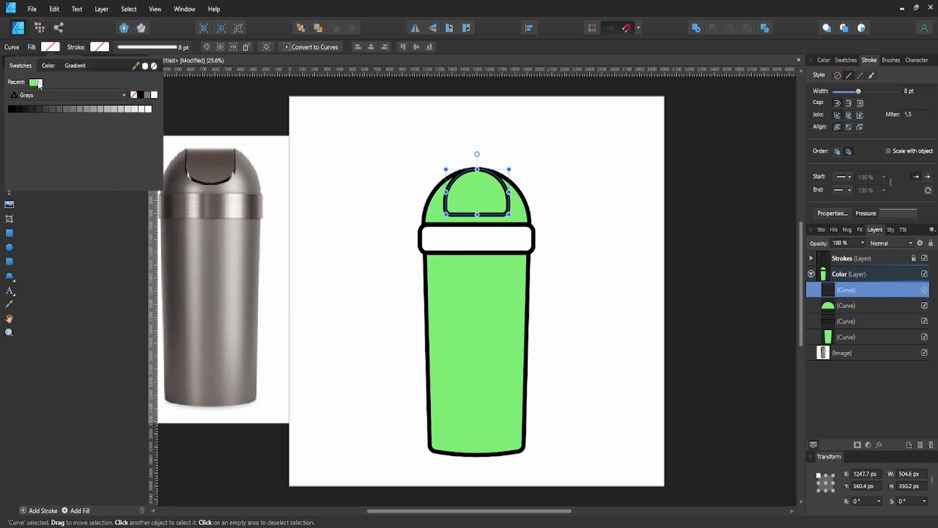
left_click(34, 83)
left_click(46, 66)
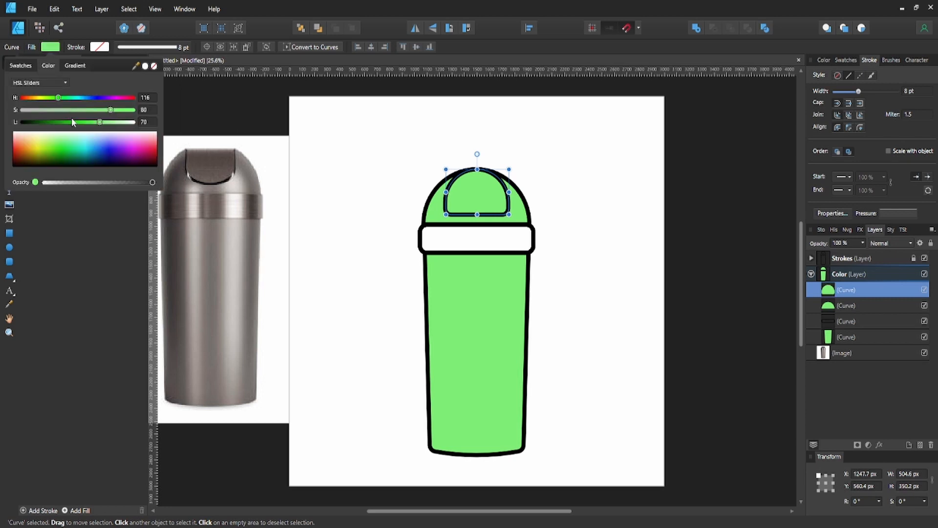
left_click(71, 122)
left_click_drag(73, 123, 65, 124)
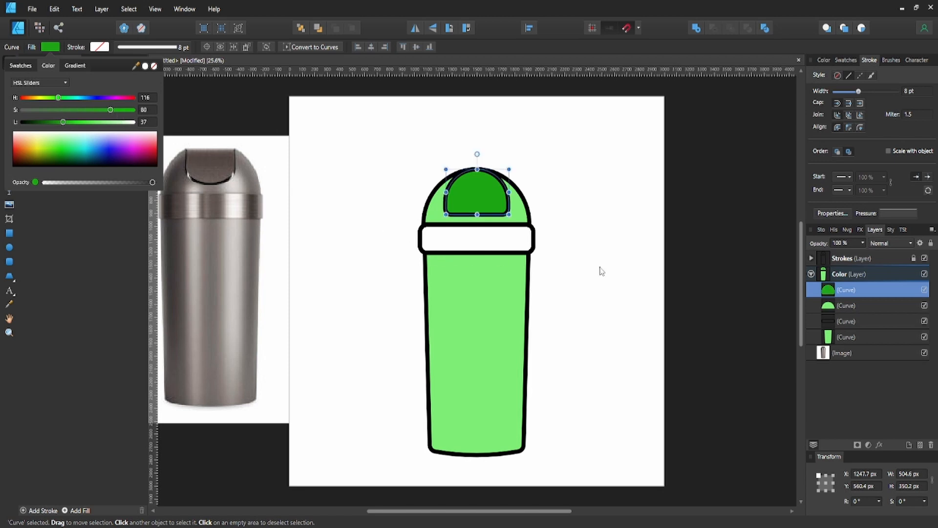
Remove the stroke from the rim shape in the Color layer and fill it with the flap's dark green
left_click(826, 321)
left_click(99, 46)
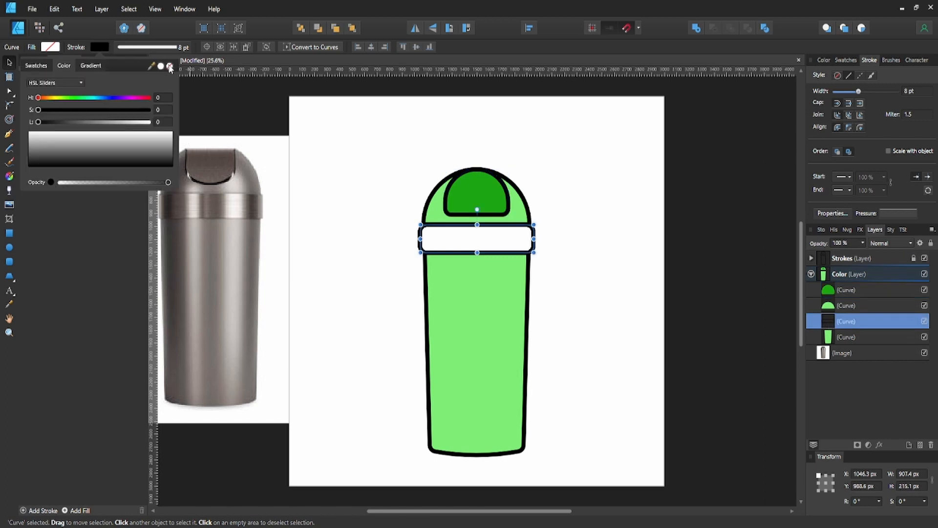
left_click(609, 260)
left_click(610, 260)
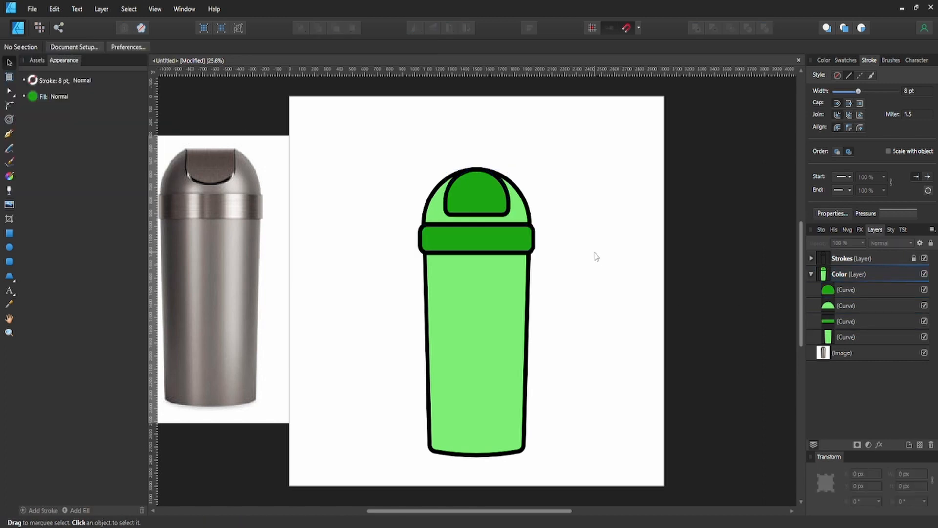
left_click(810, 275)
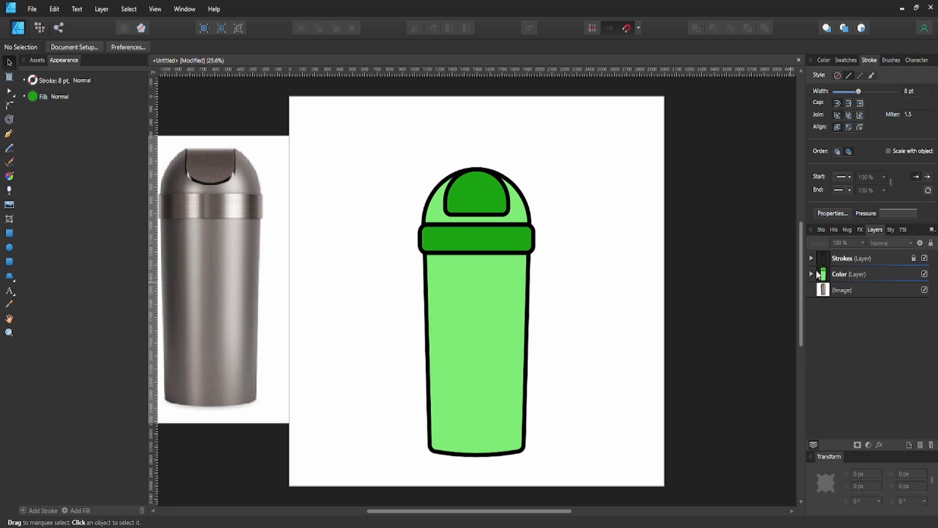
Recolour the strokes of all four curves in the Strokes layer to very dark green, HSL 116, 80, 10
left_click(816, 258)
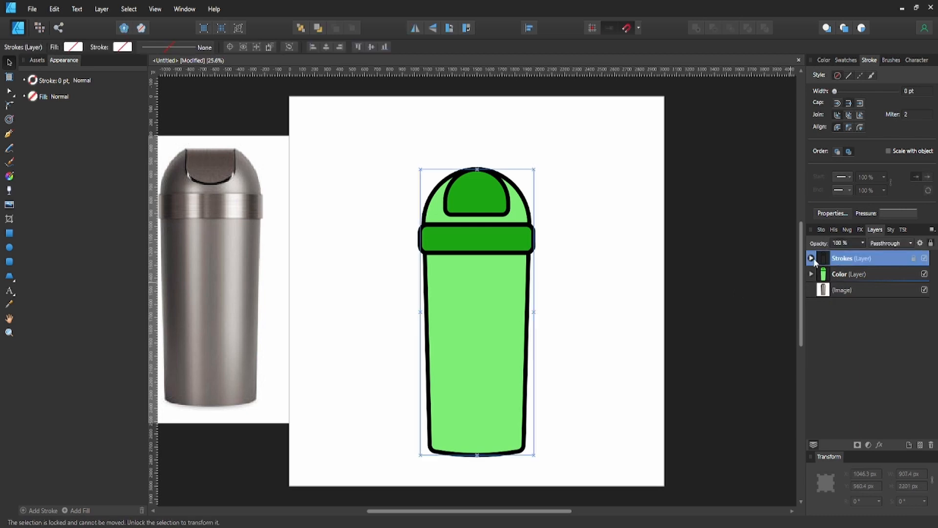
left_click(811, 258)
left_click(838, 273)
left_click(840, 321, "shift")
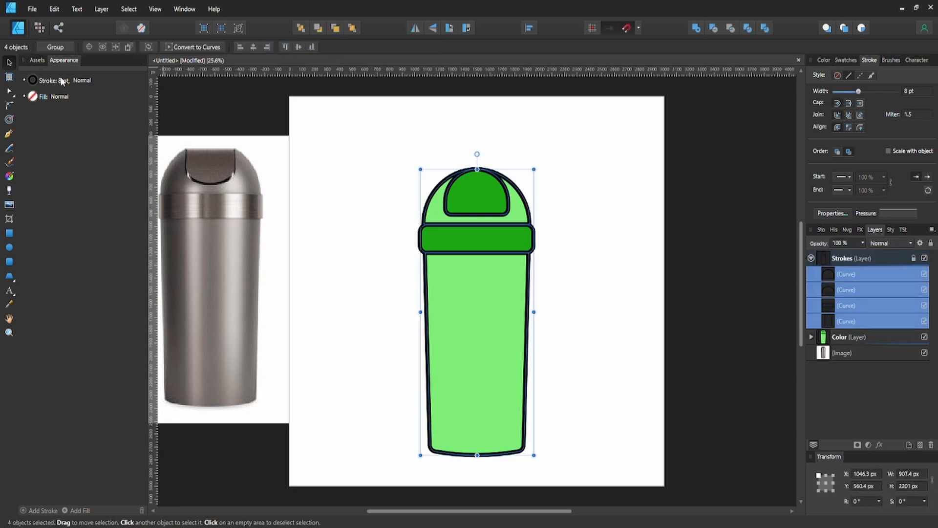
left_click(35, 80)
left_click_drag(132, 101, 471, 242)
left_click(146, 100)
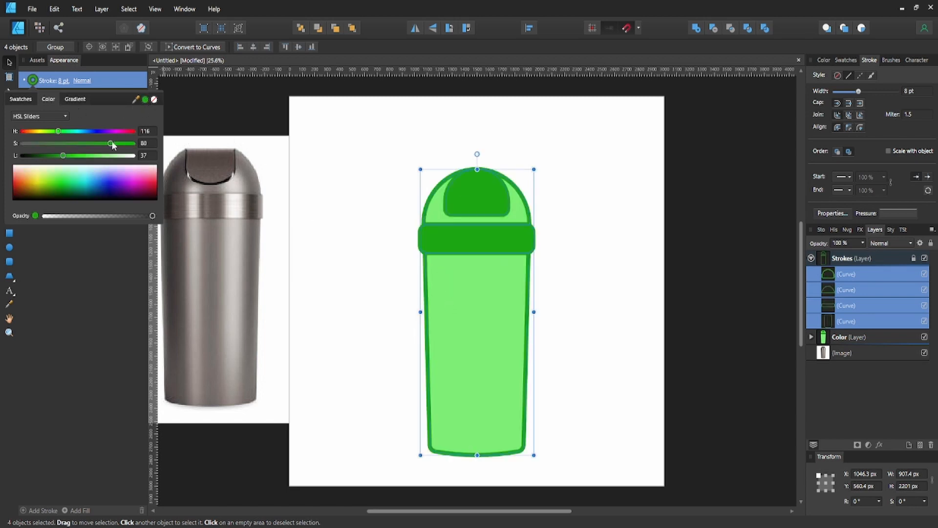
left_click(220, 161)
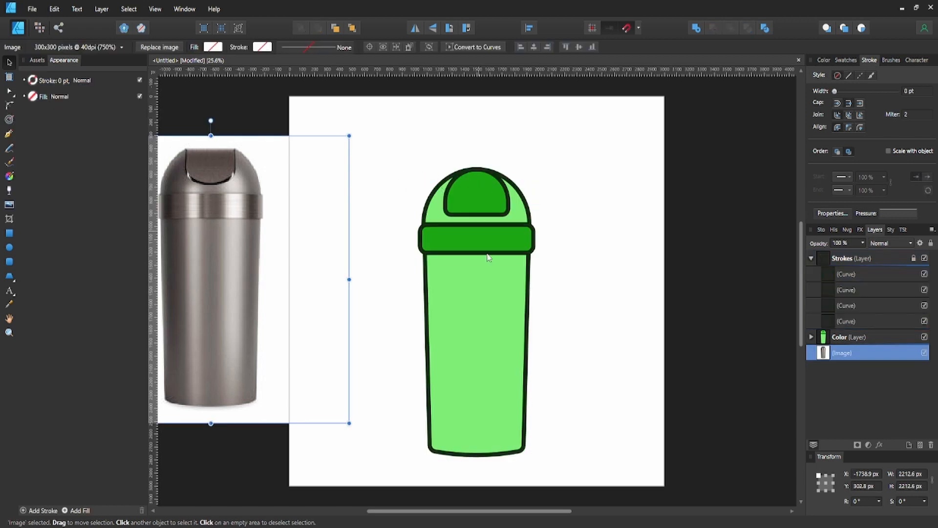
left_click(811, 258)
Add a new layer directly above the Color layer and name it Shadows
left_click(831, 273)
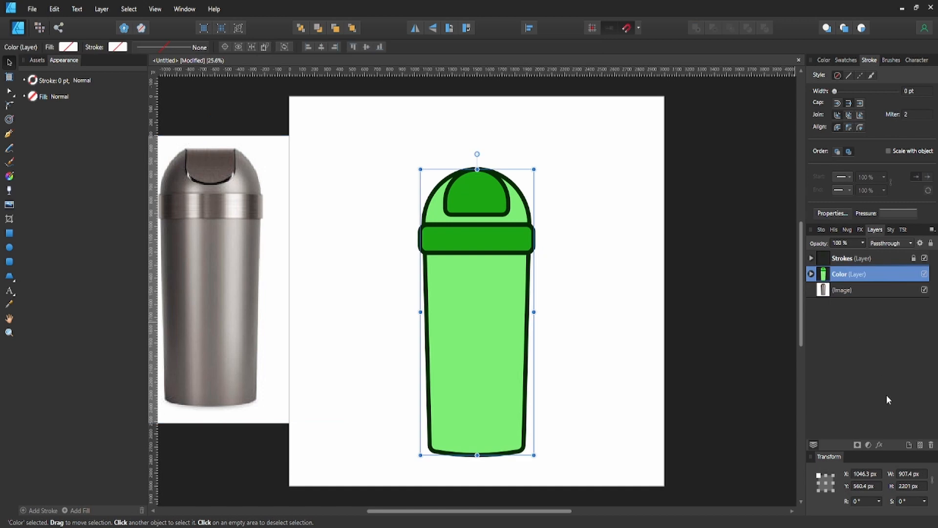
left_click(909, 445)
double_click(846, 275)
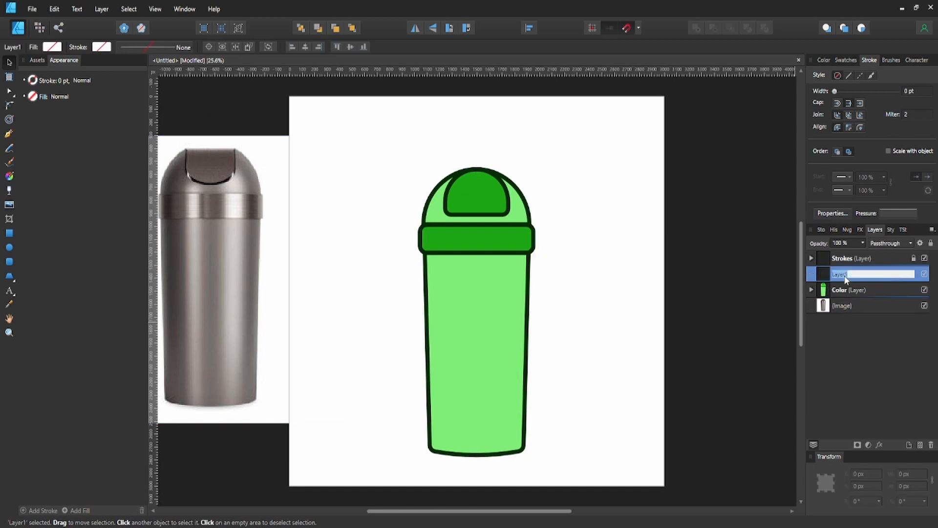
type("Shadows")
key("Return")
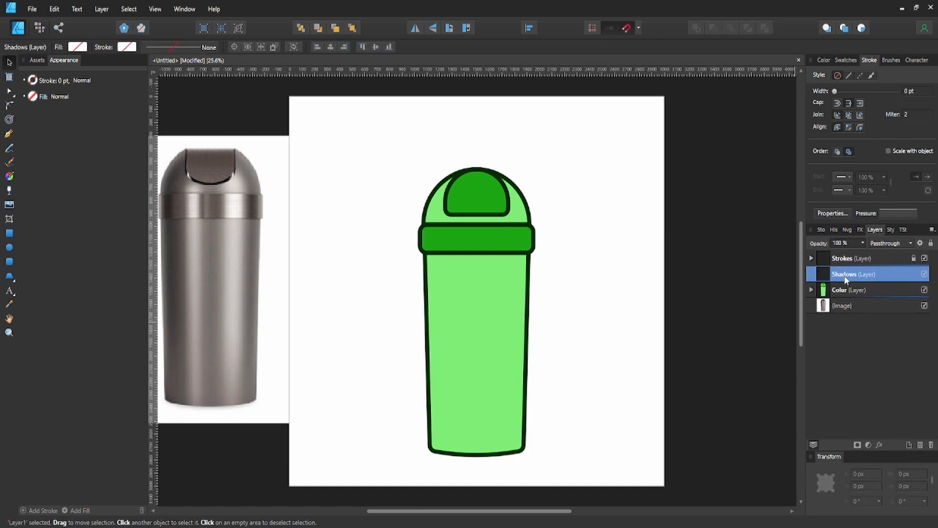
Draw a closed four-sided Pen shape in the Shadows layer covering the right-hand part of the can body, from rim to base
key("p")
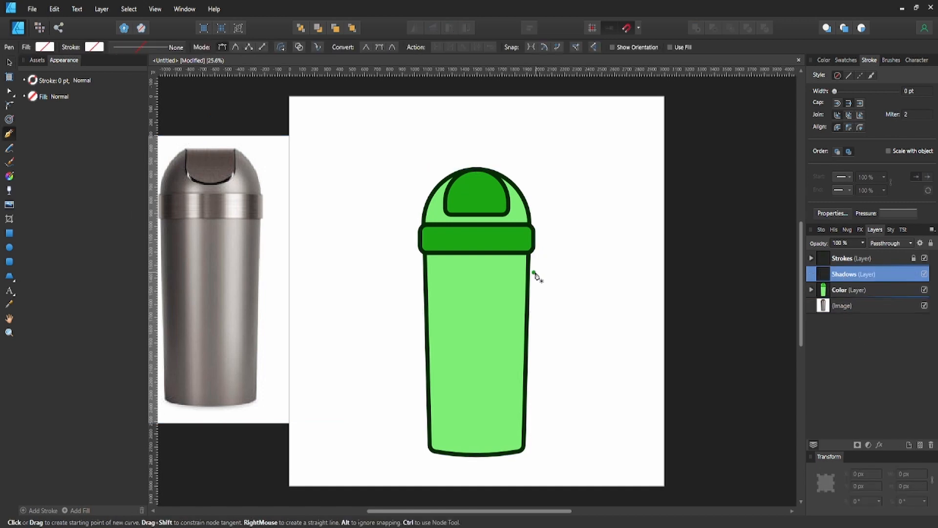
left_click(492, 254)
left_click(532, 253)
left_click(527, 449)
scroll(524, 457, "up", 2)
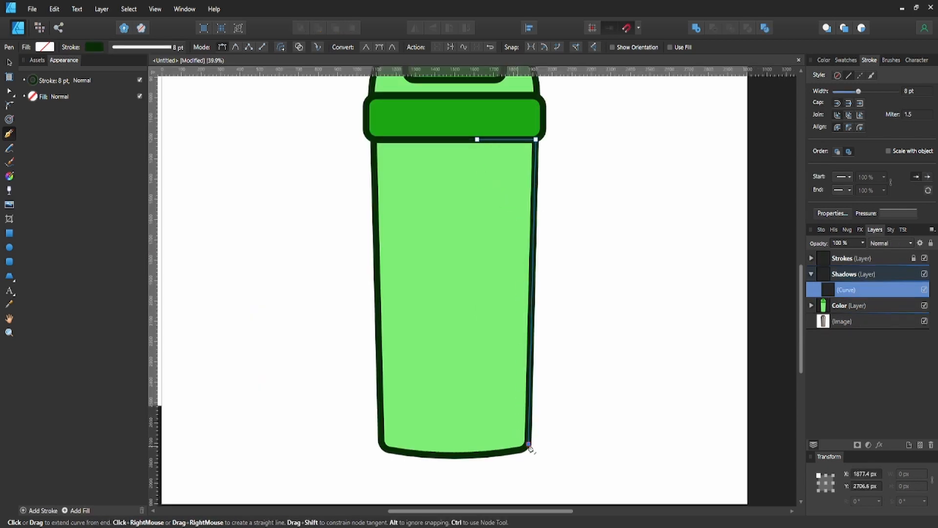
left_click(482, 455)
left_click(477, 140)
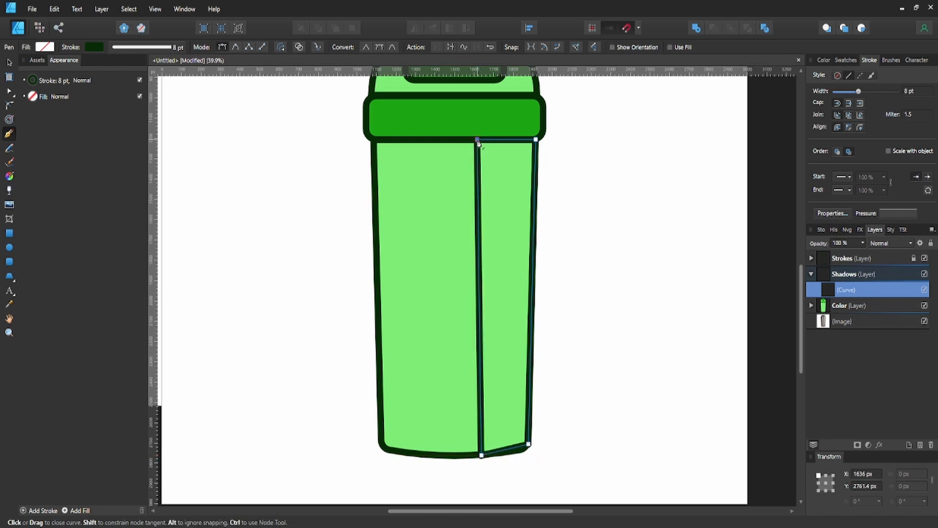
Remove the stroke colour from the shadow shape on the can body
left_click(94, 47)
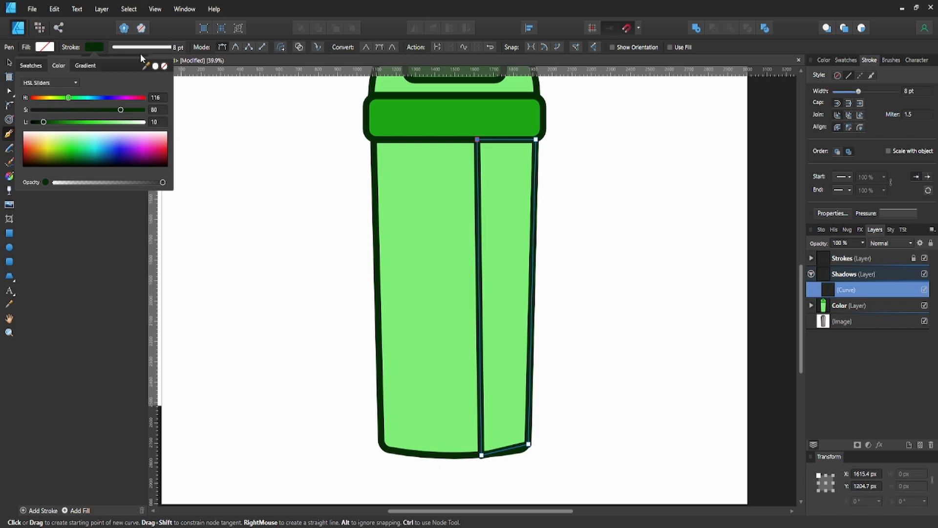
left_click(164, 66)
scroll(531, 400, "down", 1)
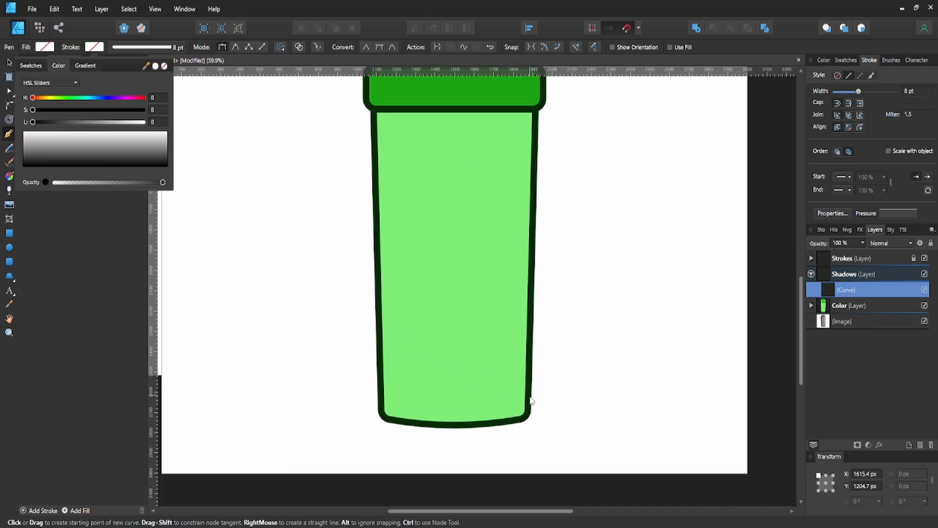
key("v")
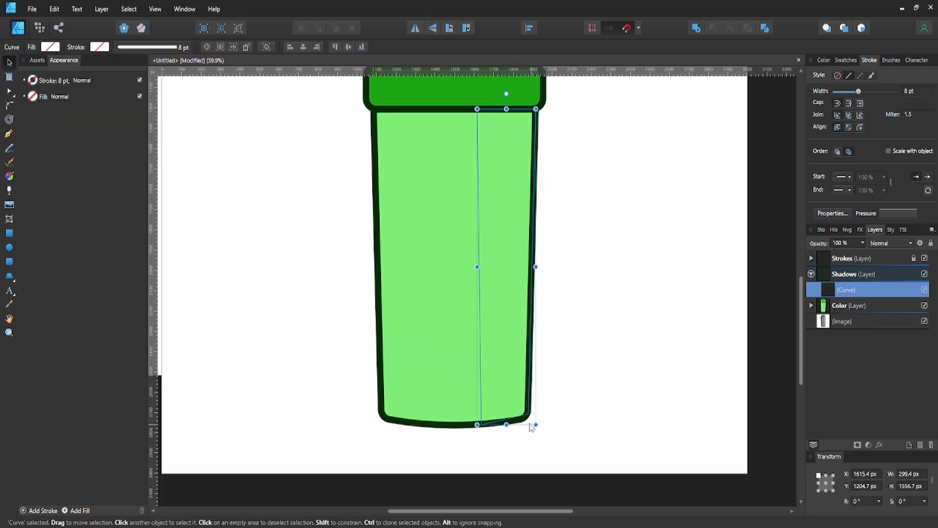
Bend the shadow shape's bottom edge to follow the can's base and bow its inner edge towards the can's right side
scroll(532, 427, "up", 4)
key("a")
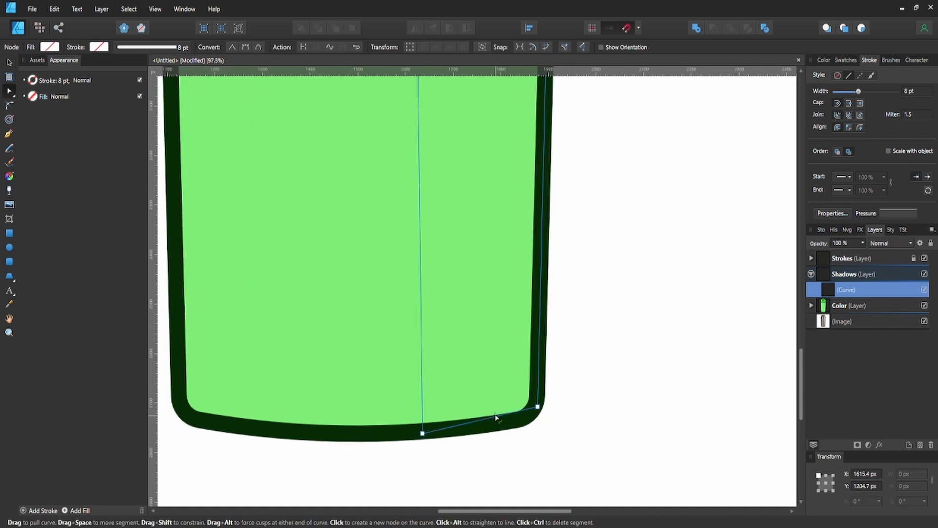
left_click_drag(497, 421, 498, 426)
scroll(510, 371, "down", 3)
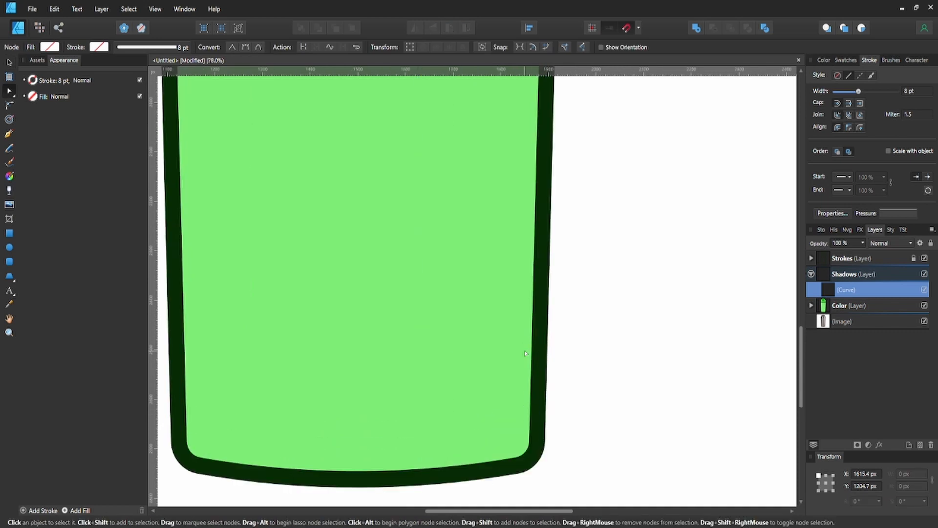
scroll(494, 296, "up", 5)
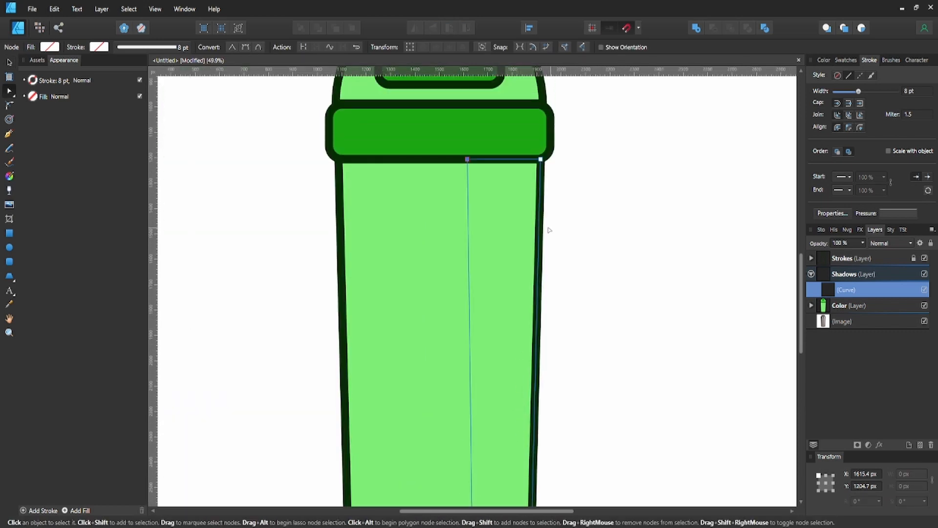
scroll(494, 297, "down", 2)
left_click_drag(494, 296, 508, 294)
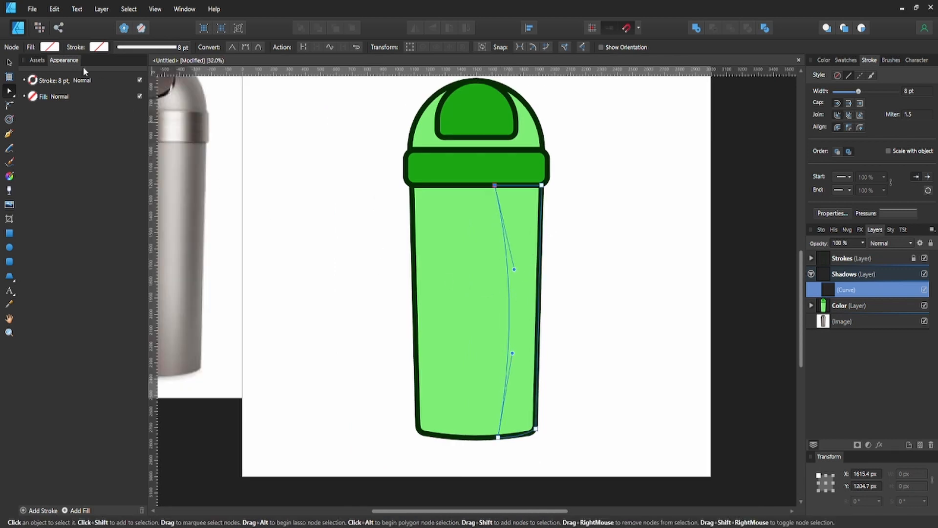
Fill the body shadow shape with near-black green, HSL 116, 80, 5, and reduce the fill's opacity to about half
left_click(57, 47)
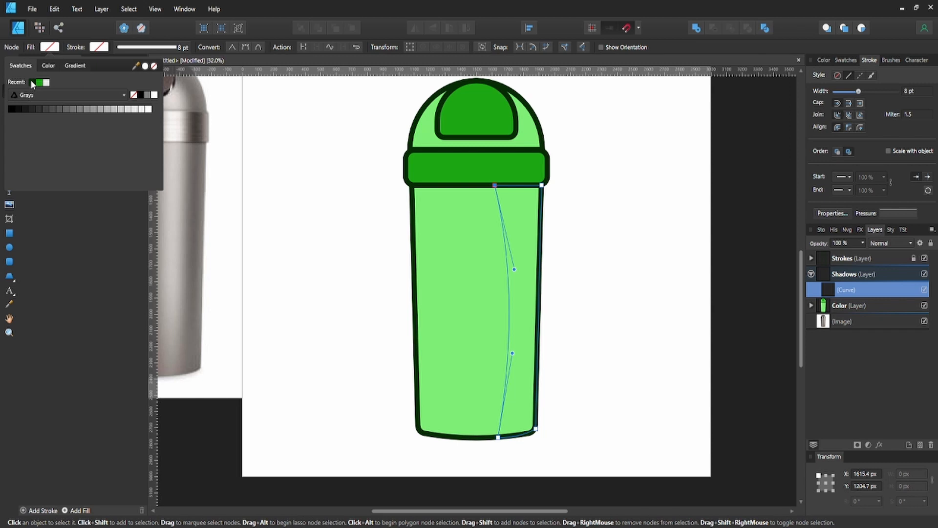
left_click(33, 83)
left_click(48, 65)
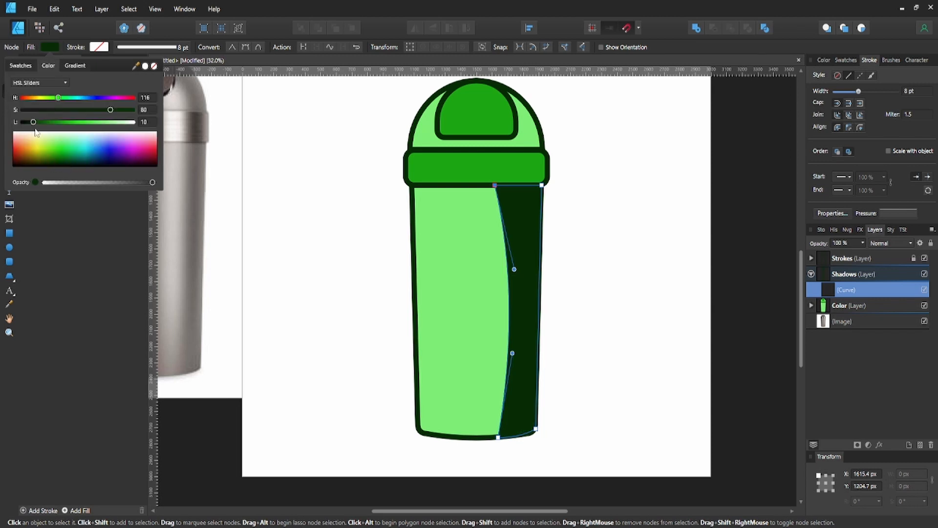
left_click_drag(33, 122, 29, 123)
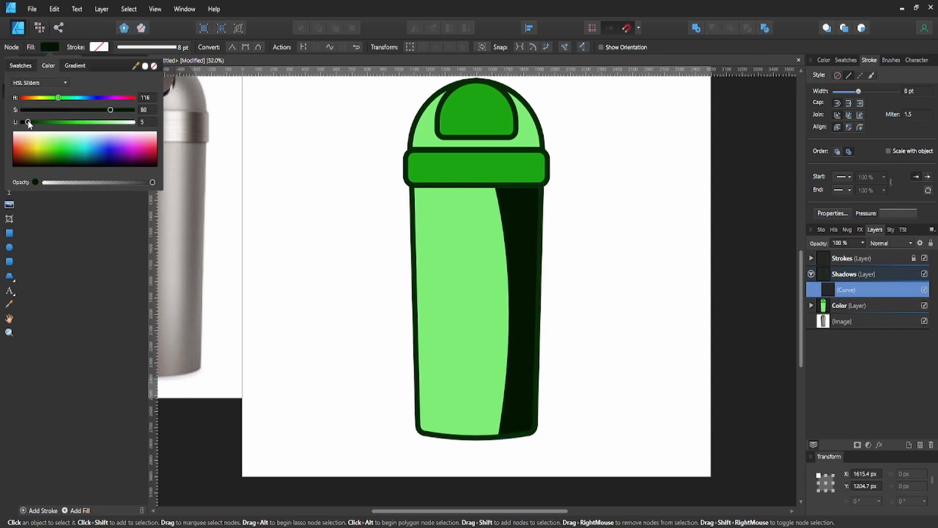
left_click(93, 182)
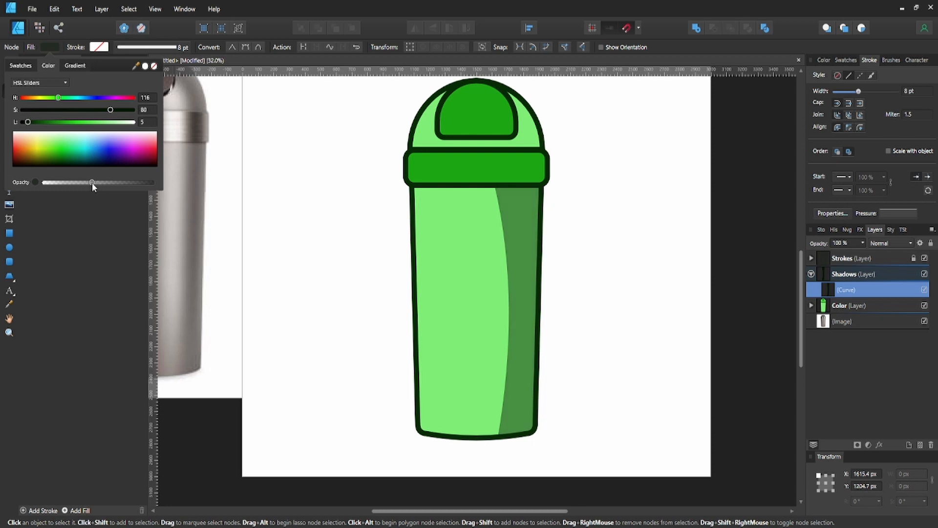
left_click(570, 282)
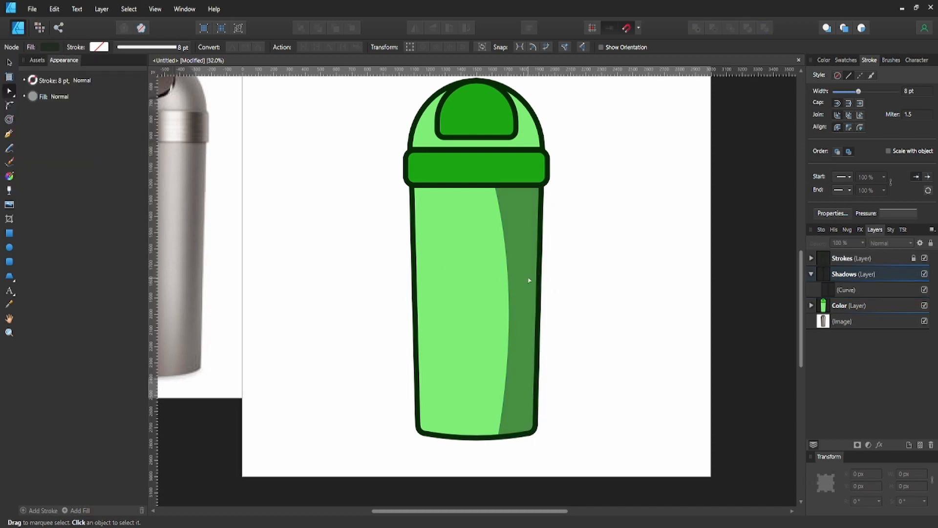
Draw a Pen shadow shape over the right-hand part of the rim in the Shadows layer, starting on the rim's upper edge
key("p")
scroll(503, 211, "up", 1)
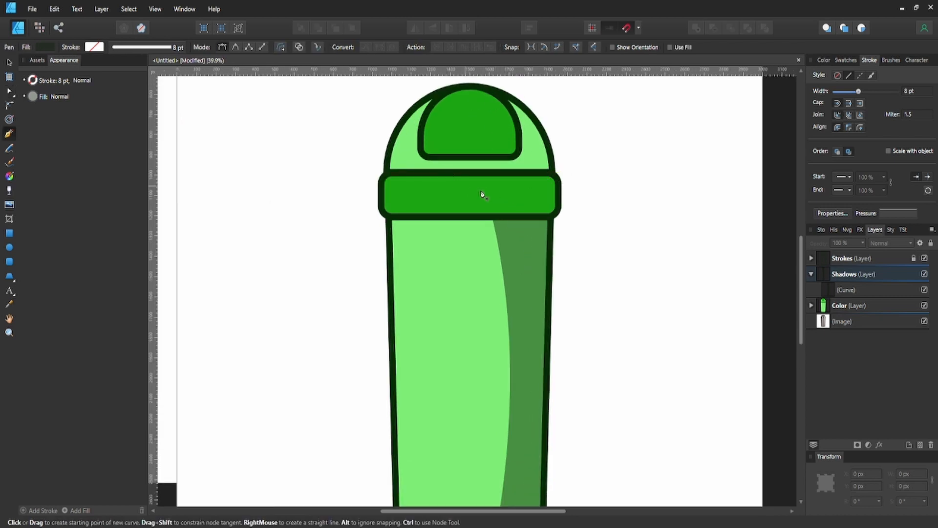
scroll(501, 341, "down", 1)
scroll(520, 314, "up", 1)
scroll(483, 203, "up", 1)
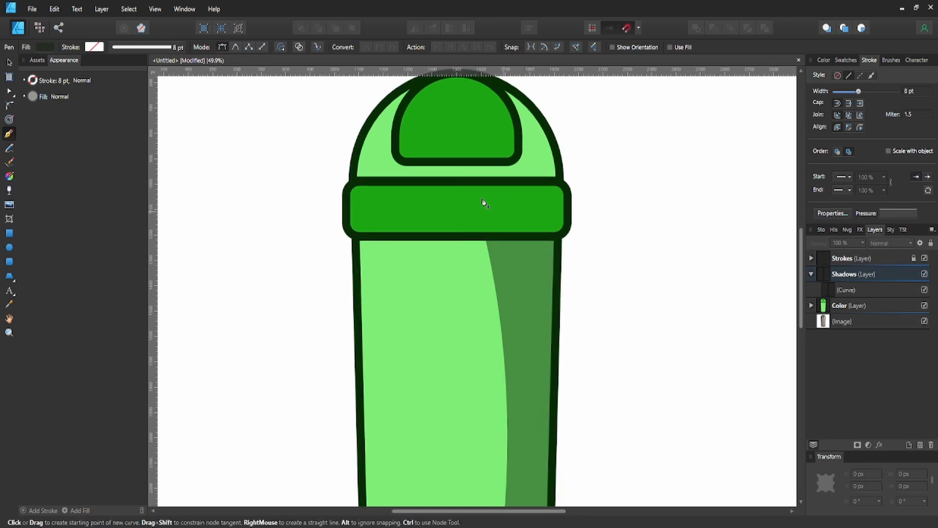
left_click(462, 181)
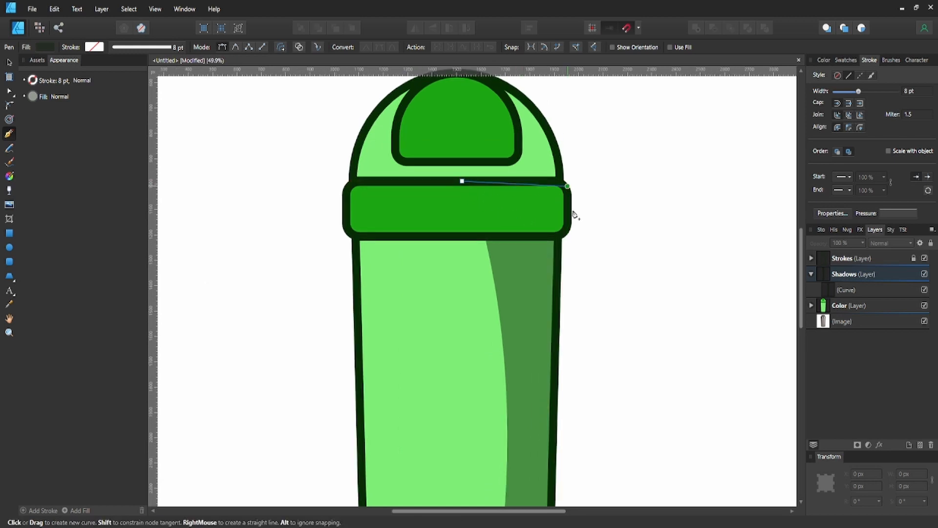
scroll(571, 227, "up", 2)
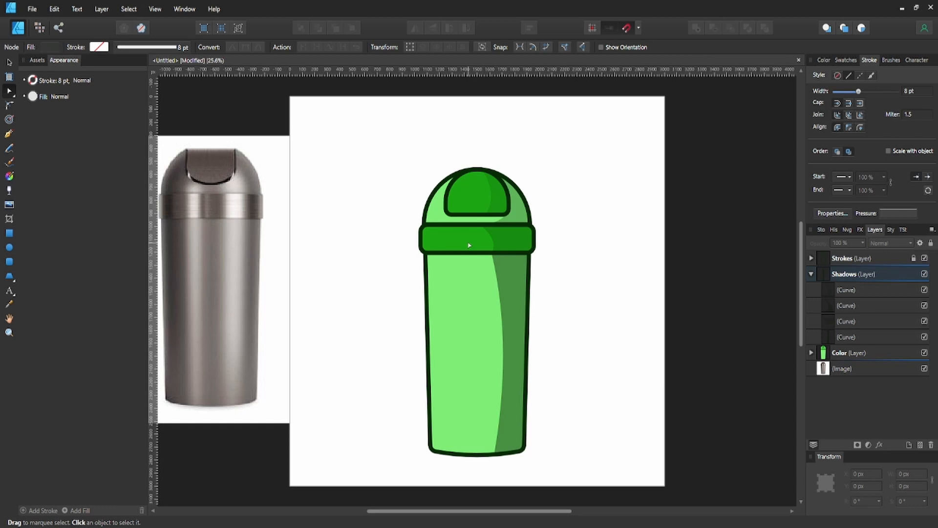
Collapse the Shadows layer and add a new layer above it named Highlightss
left_click(811, 274)
left_click(910, 444)
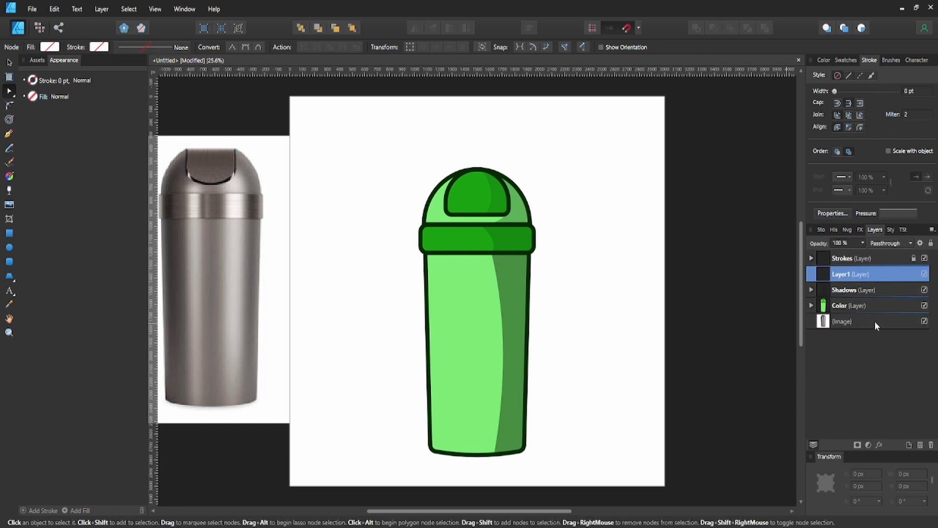
double_click(844, 274)
type("Highlights")
key("Return")
Draw a Pen line about 1010 px long down the left side of the can body and tilt it parallel to the can's edge
key("p")
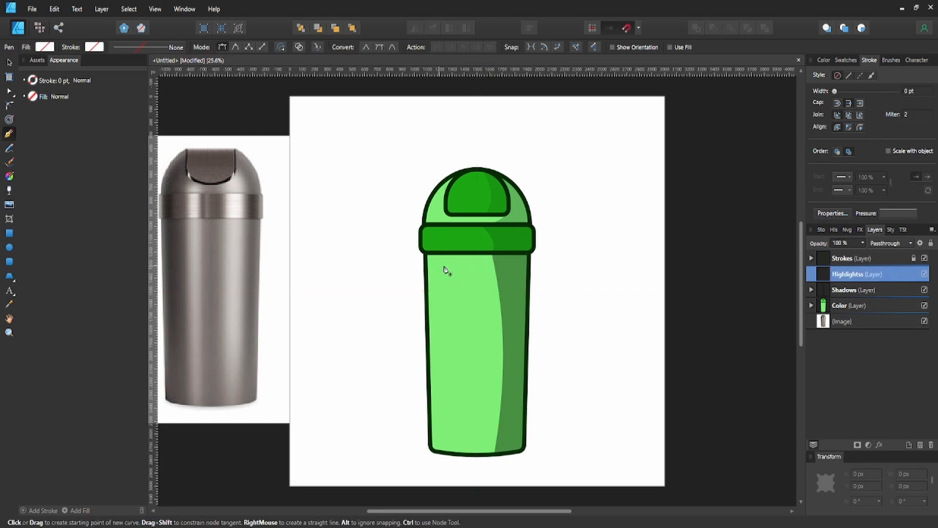
left_click_drag(445, 265, 445, 311)
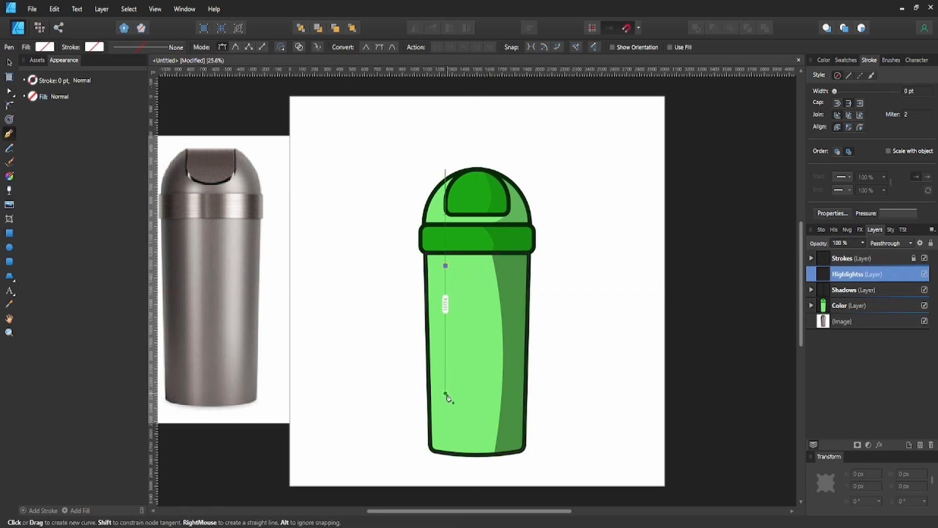
left_click_drag(445, 393, 446, 399)
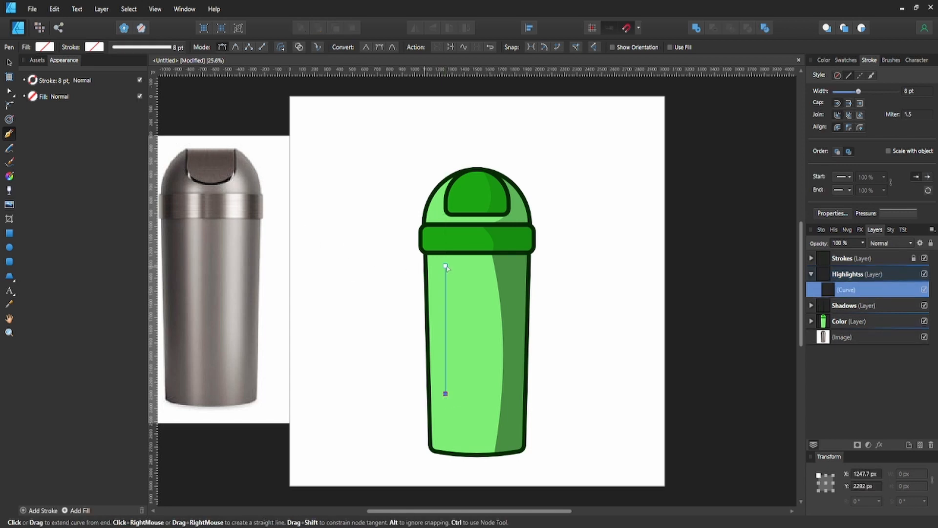
key("a")
left_click_drag(445, 265, 440, 264)
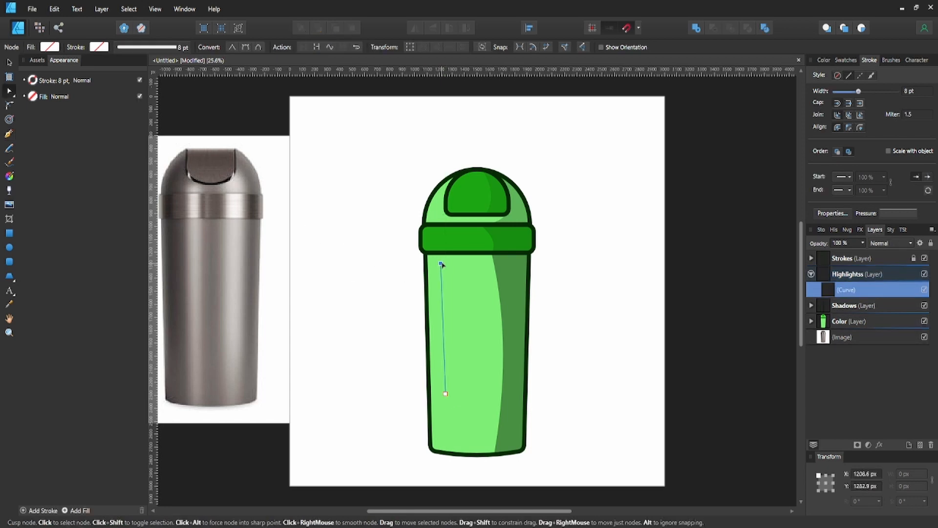
Give the body highlight line a white stroke 20 pt wide
left_click(104, 49)
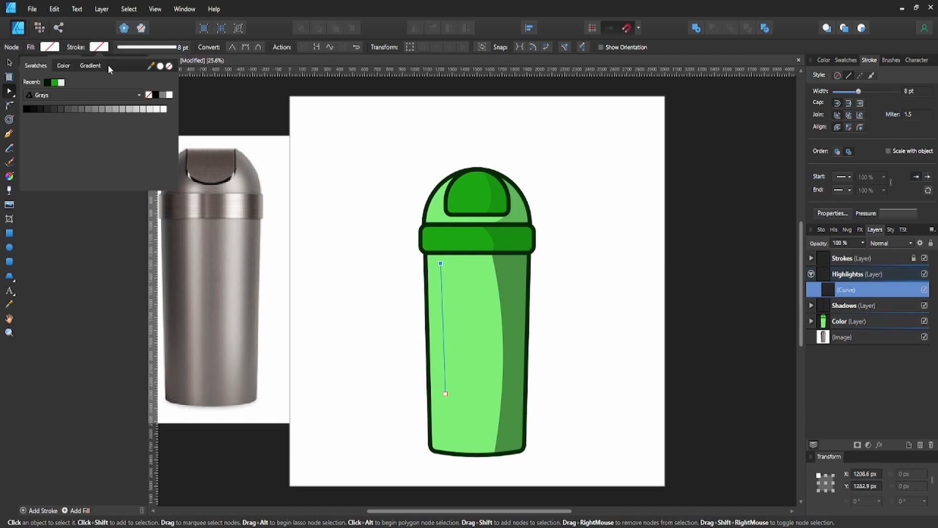
left_click(169, 95)
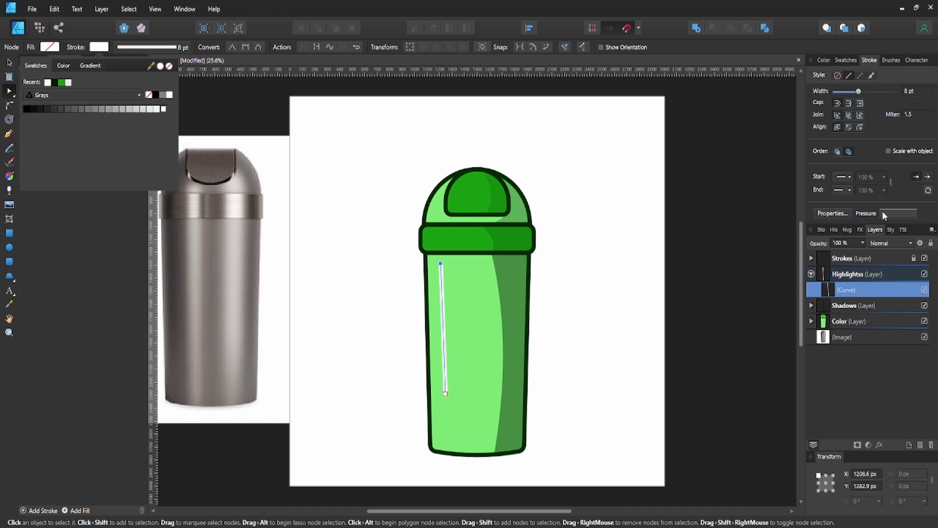
left_click(177, 47)
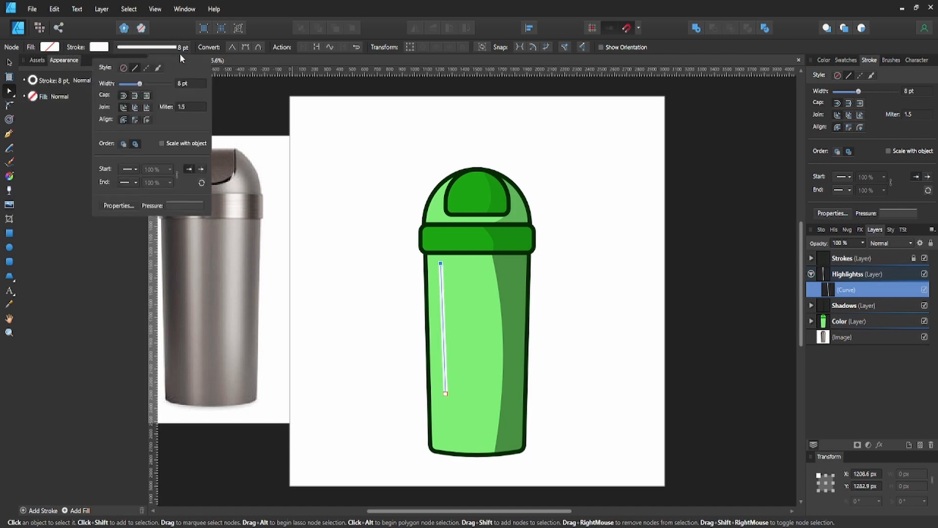
type("20")
key("Return")
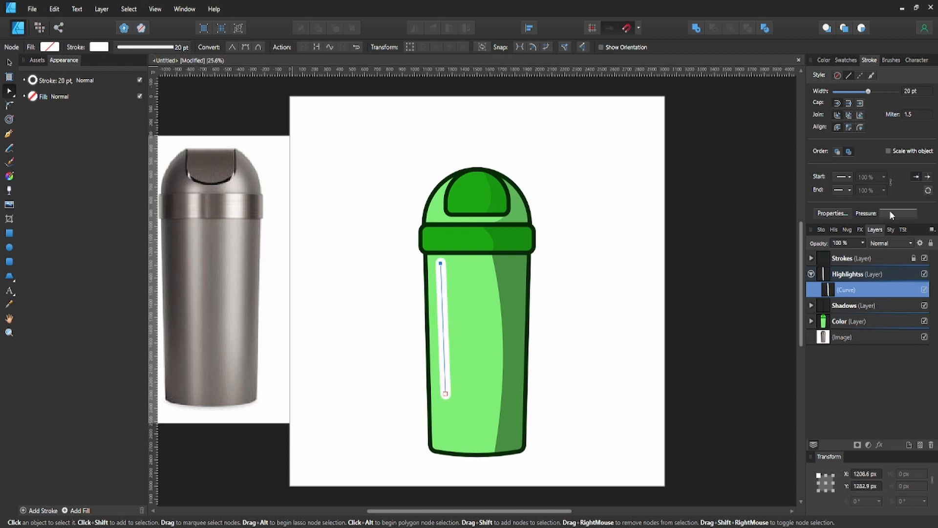
Shape the highlight's stroke pressure profile so both ends taper and the middle stays thick
left_click(889, 211)
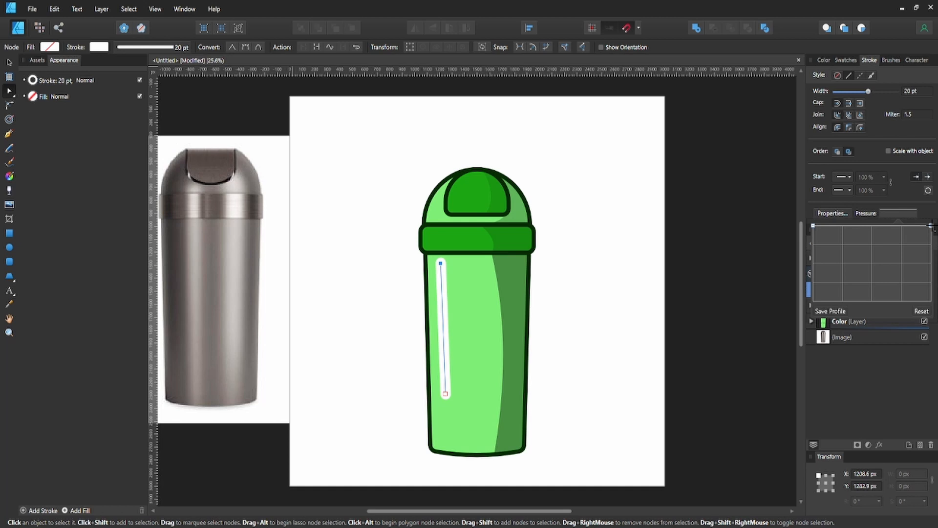
mouse_move(930, 226)
left_mouse_down()
mouse_move(931, 255)
mouse_move(631, 269)
left_mouse_up()
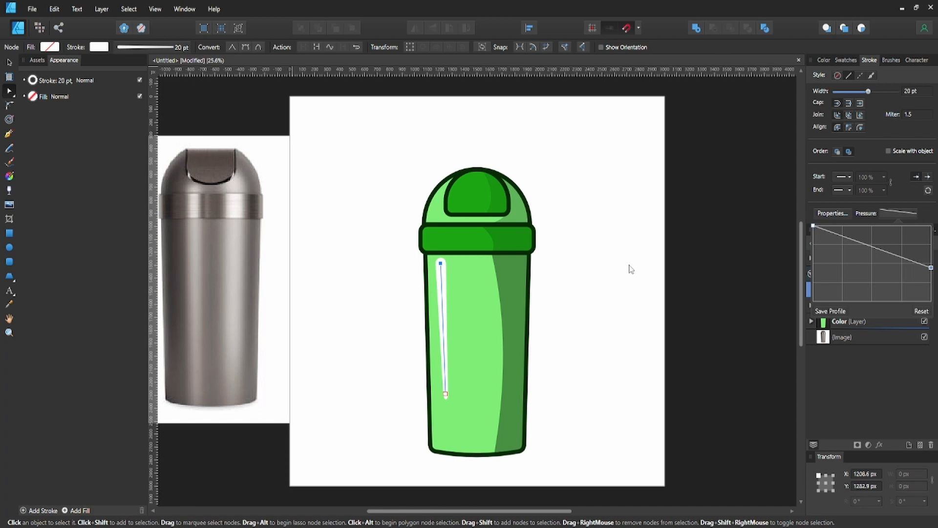
key("v")
left_click_drag(812, 230, 815, 278)
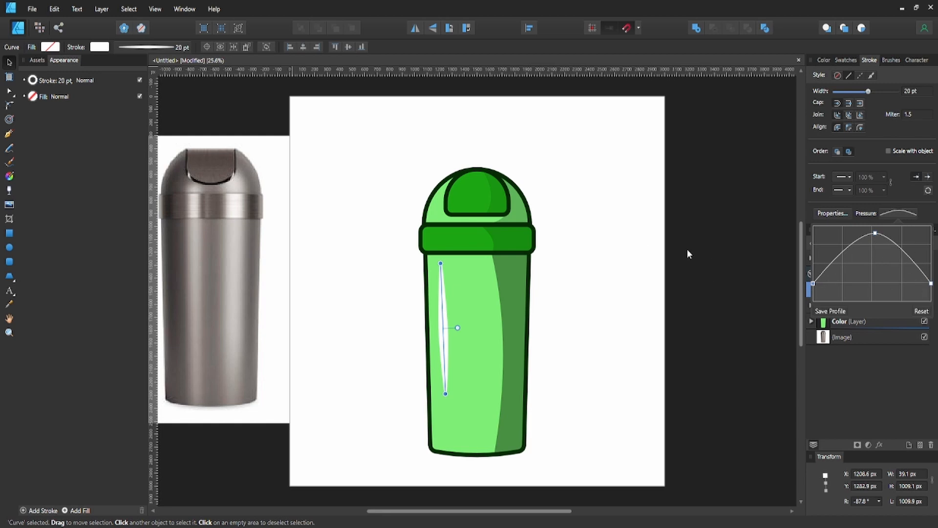
Lower the opacity of the body highlight's white stroke slightly
left_click(100, 47)
left_click_drag(118, 182, 154, 185)
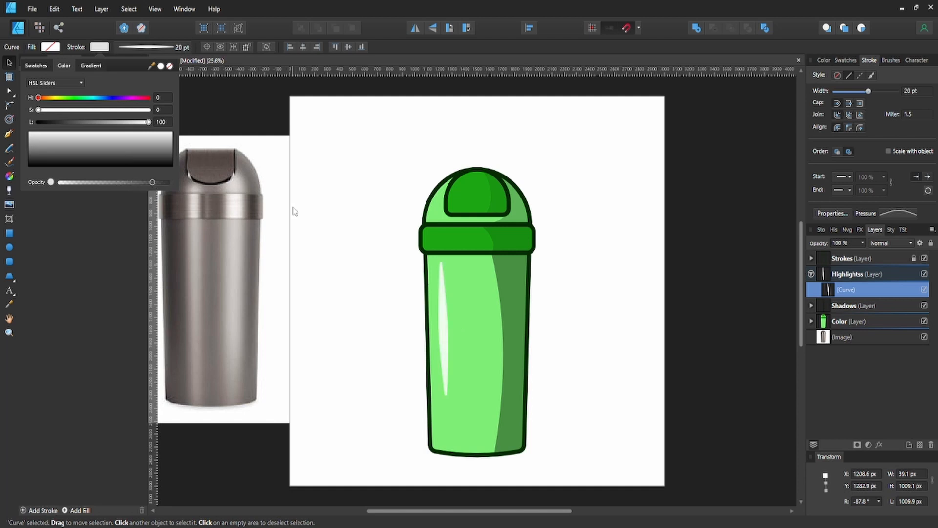
left_click(348, 211)
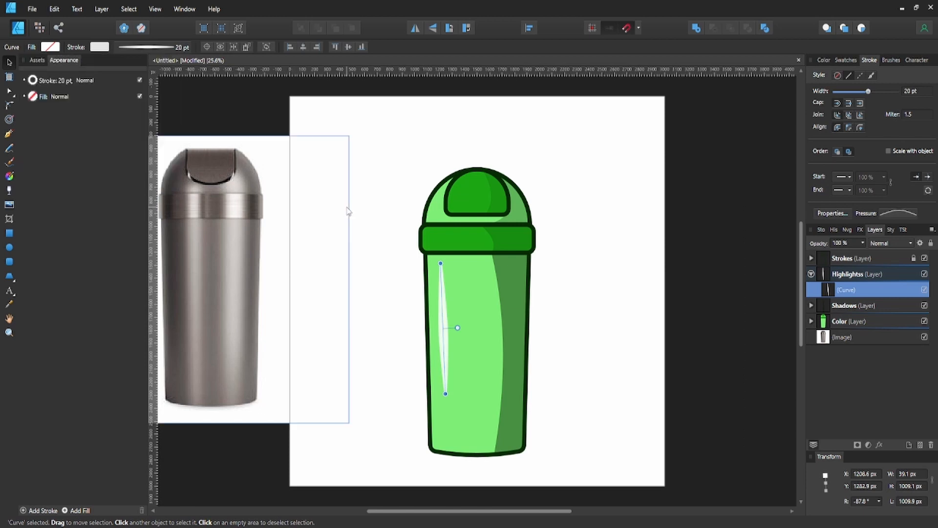
Draw a long and a short horizontal highlight along the rim's upper edge, reusing the body highlight's tapered 20 pt stroke
key("p")
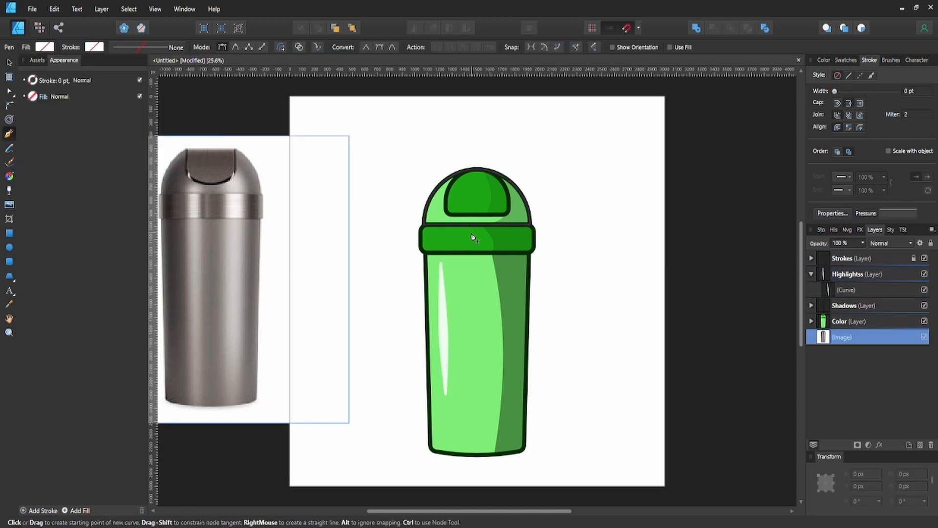
scroll(447, 239, "up", 1)
left_click(827, 289)
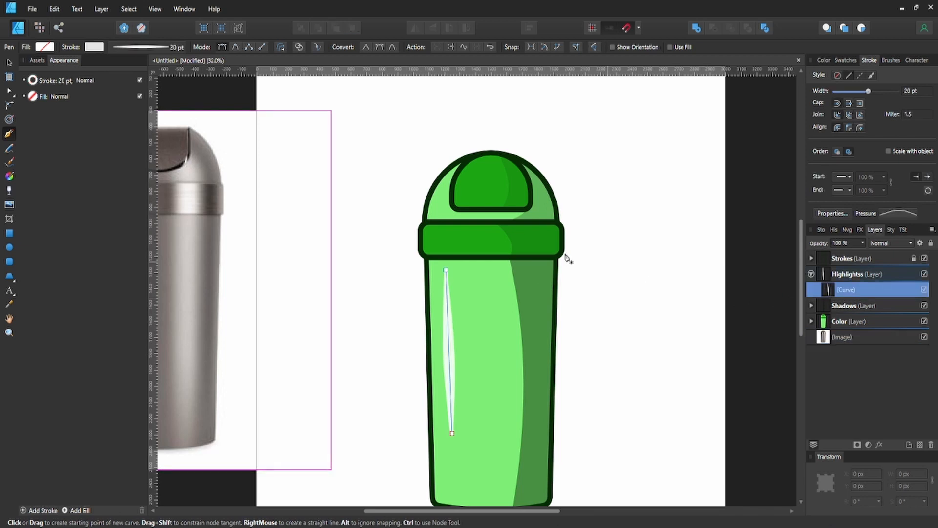
scroll(496, 247, "up", 2)
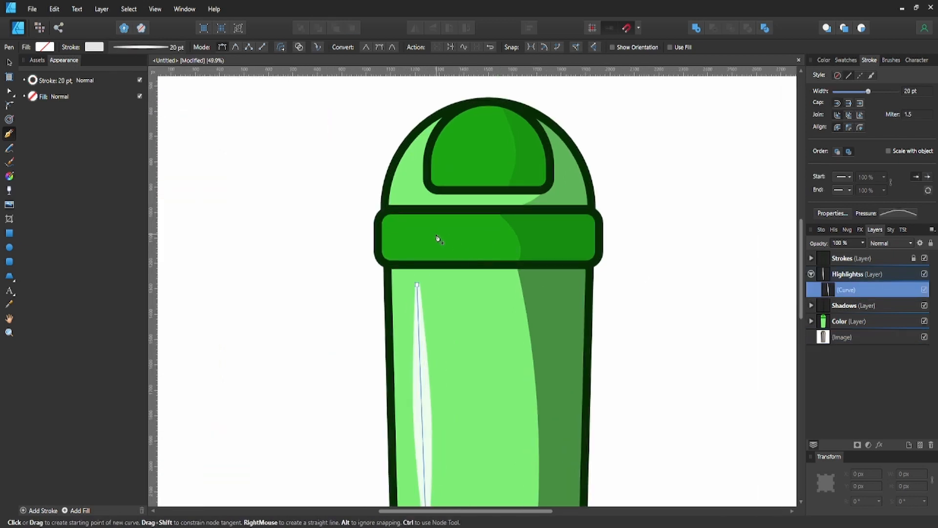
left_click(394, 222)
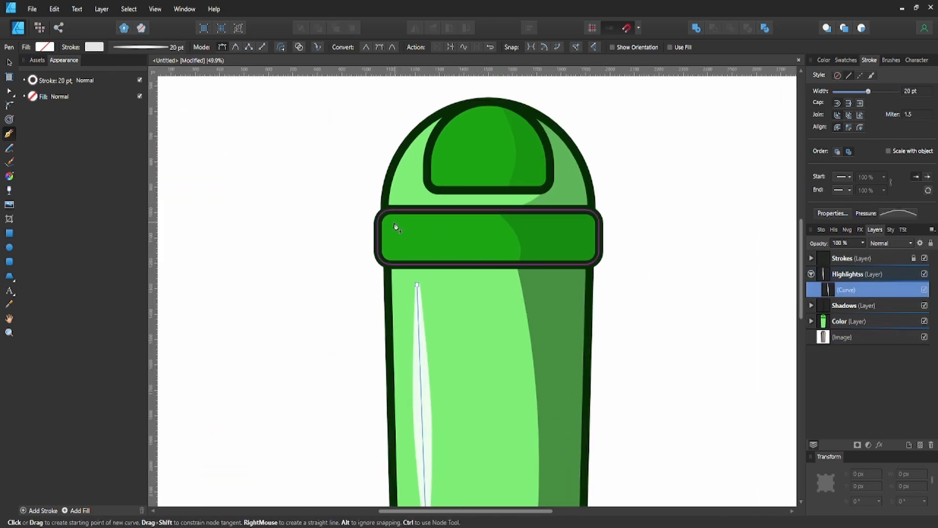
left_click(457, 226)
key("Escape")
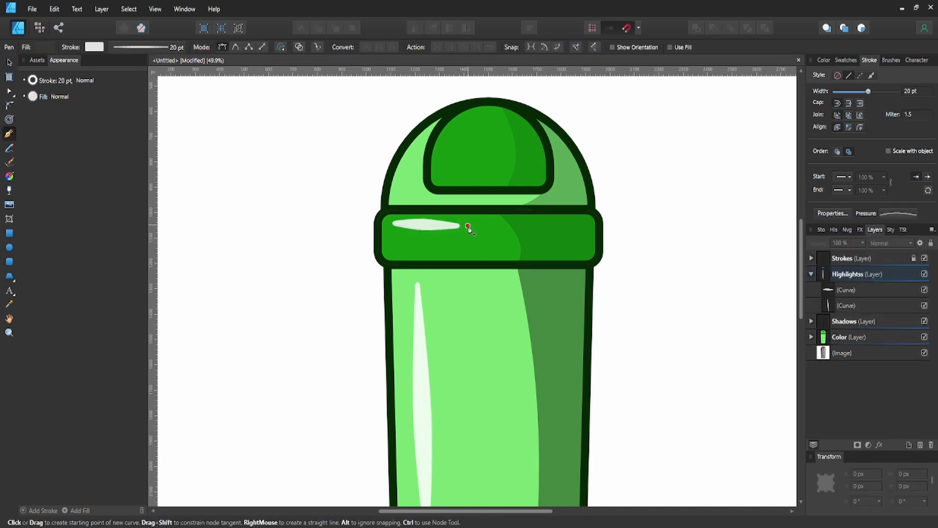
left_click(475, 226)
left_click(500, 226)
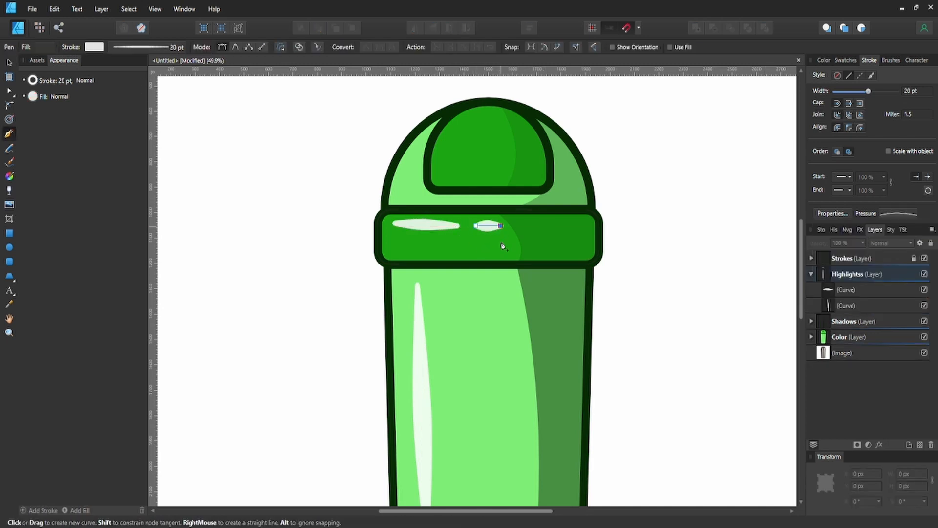
key("v")
Draw a curved Pen highlight following the upper-left edge of the lid's flap
key("p")
scroll(494, 182, "up", 3)
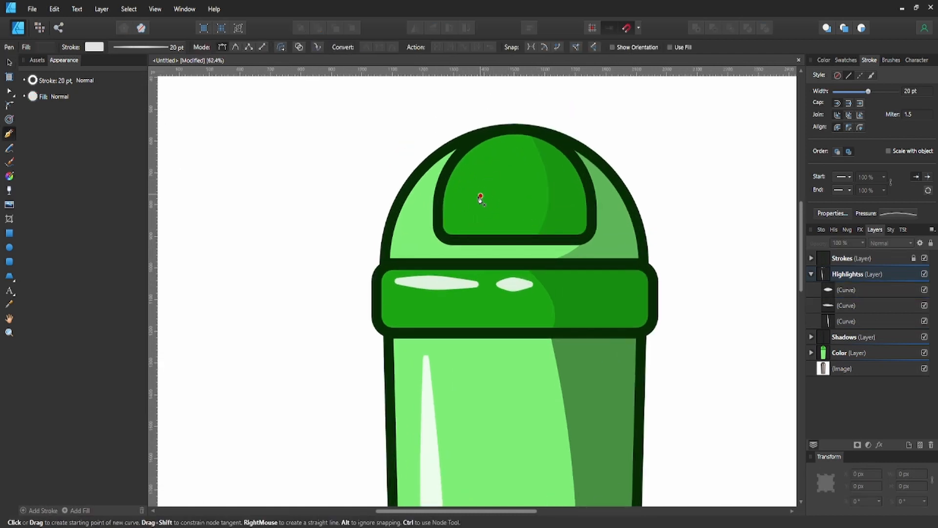
left_click(451, 203)
left_click_drag(475, 159, 491, 148)
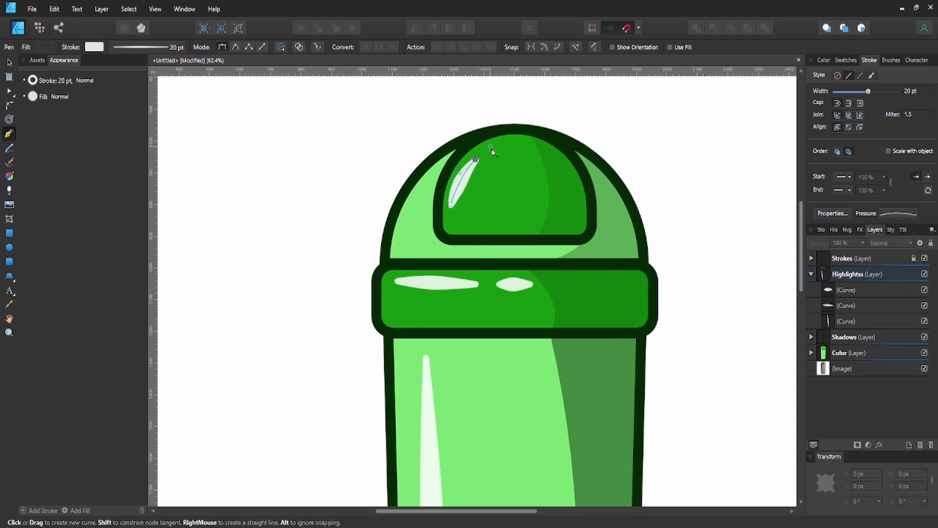
Adjust the flap highlight's pressure profile to thinner ends and a lower peak shifted towards the stroke's upper end
left_click(885, 213)
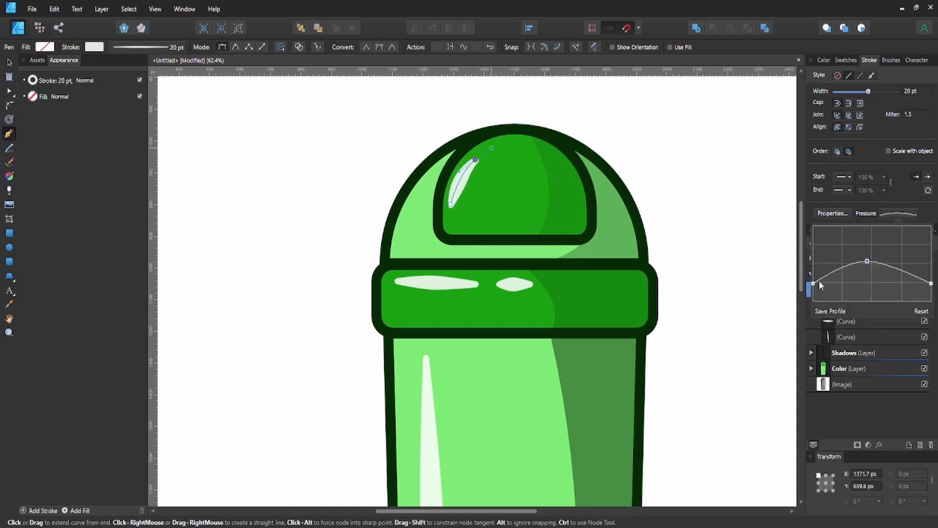
left_click_drag(814, 282, 812, 293)
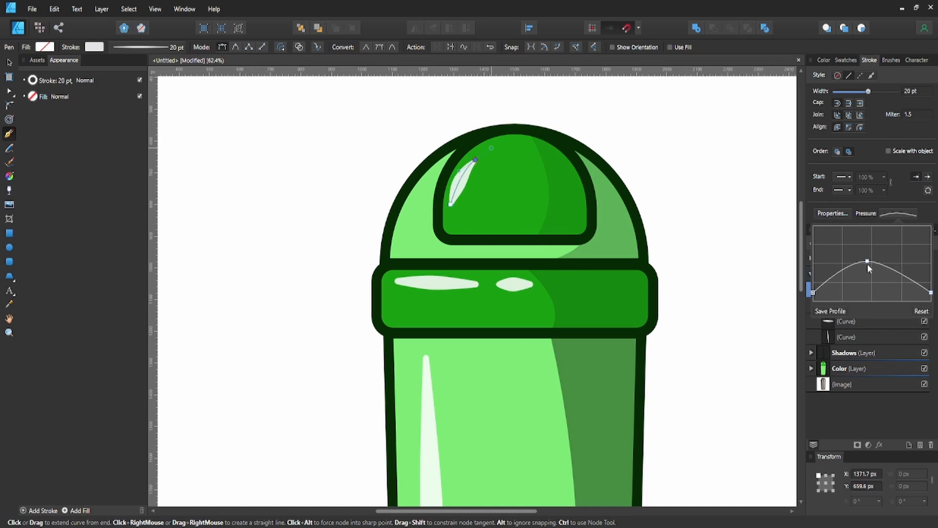
left_click_drag(867, 262, 900, 271)
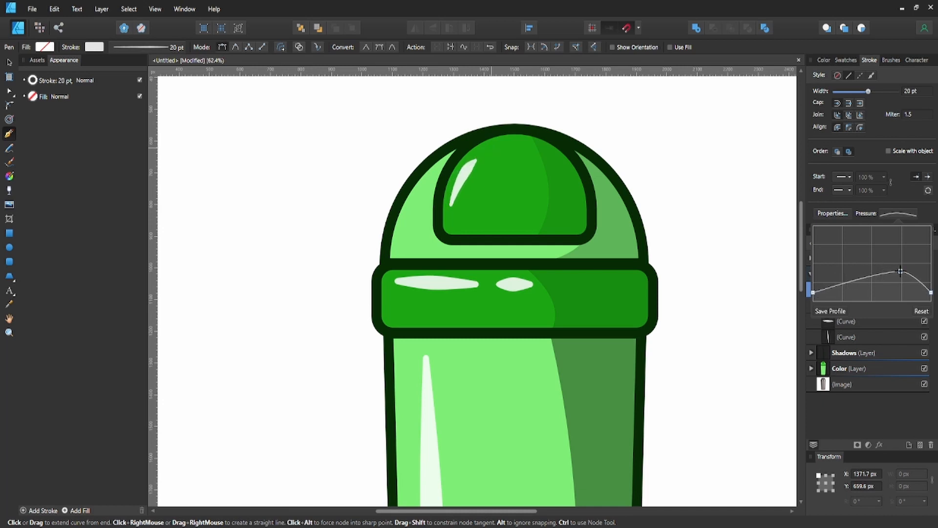
key("a")
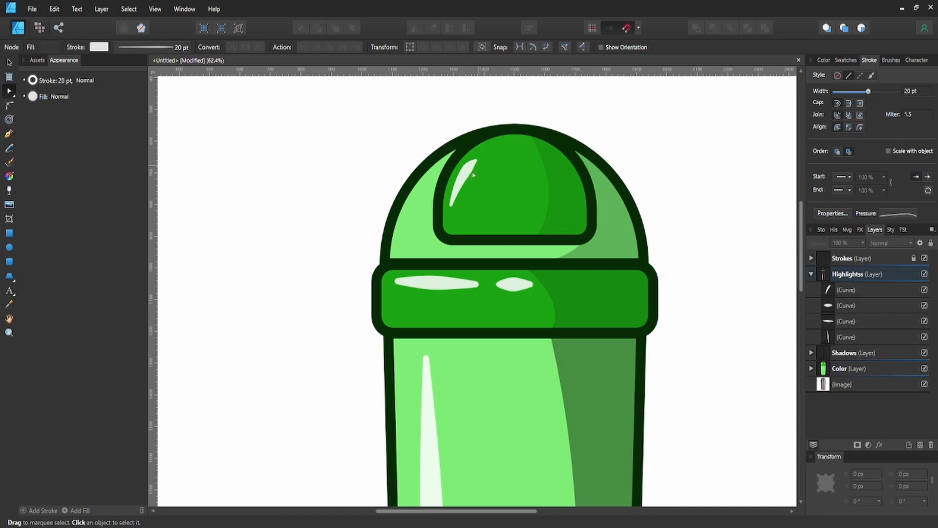
scroll(489, 166, "down", 5)
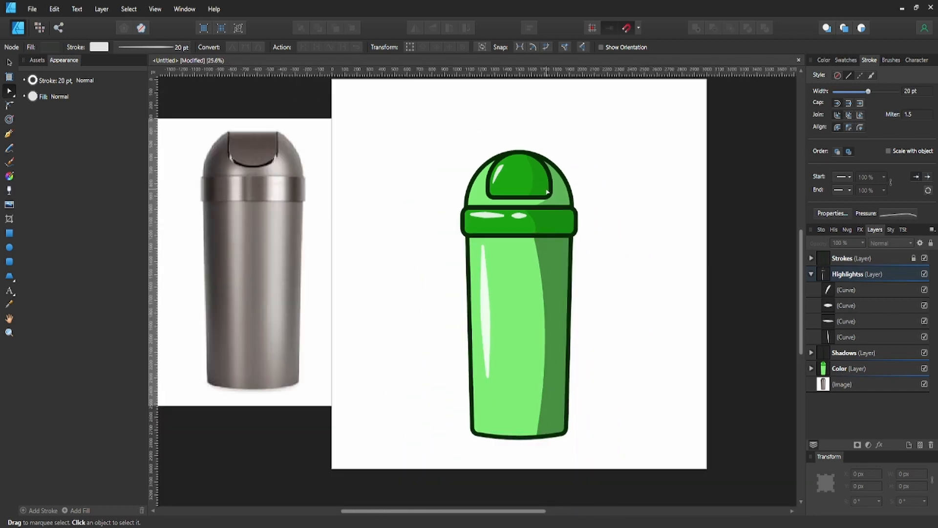
left_click_drag(607, 219, 565, 237)
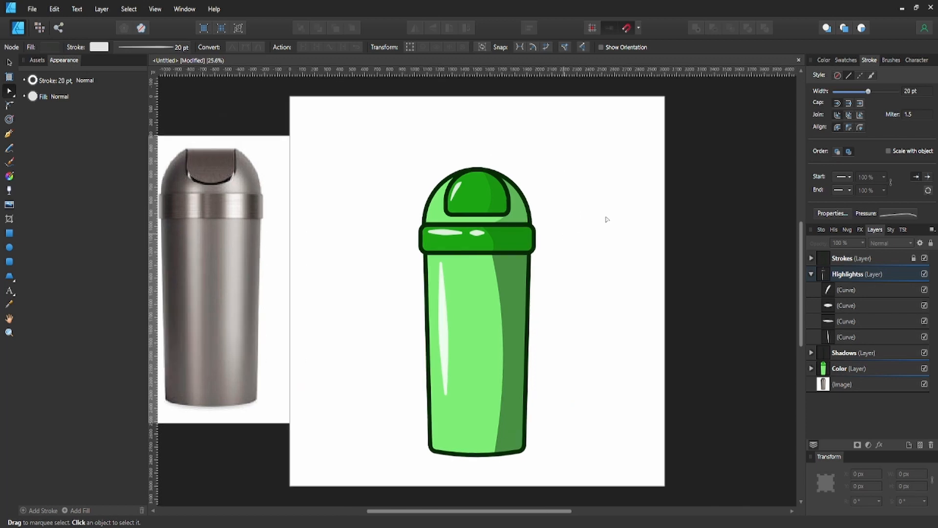